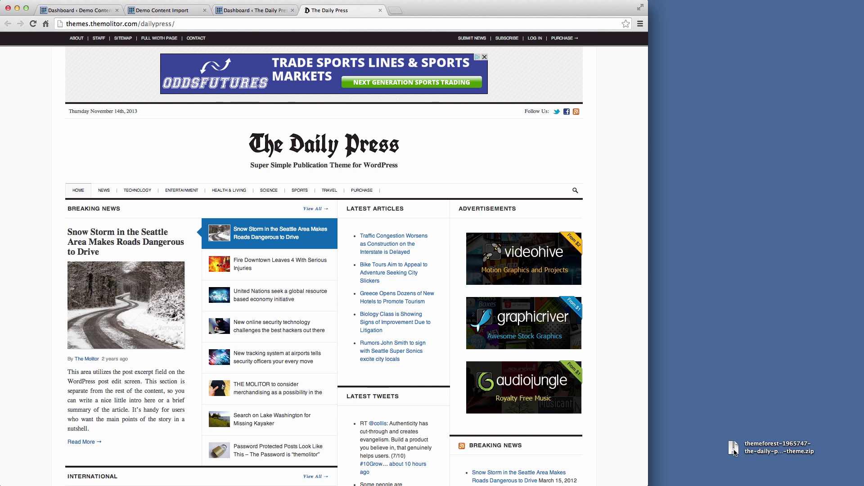
- Extract the downloaded Daily Press theme archive on the desktop and open the resulting dailypress_files_1.4.0 folder
double_click(734, 449)
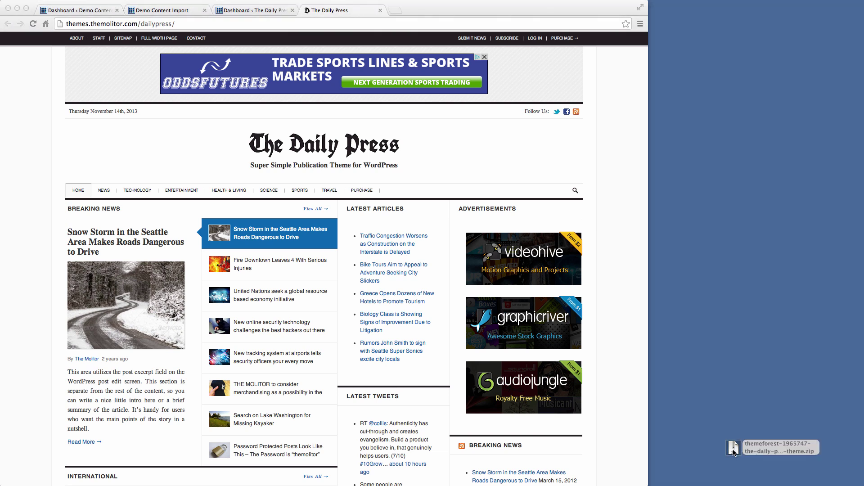
drag(738, 455, 733, 414)
double_click(733, 413)
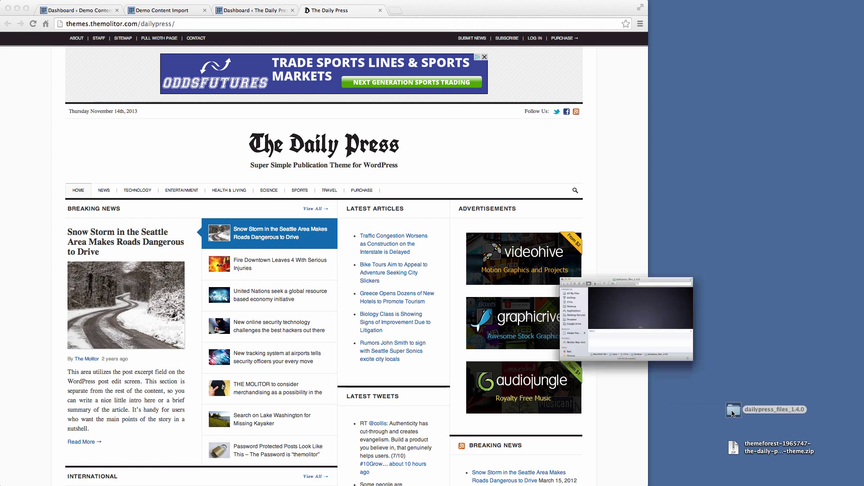
drag(607, 263, 705, 372)
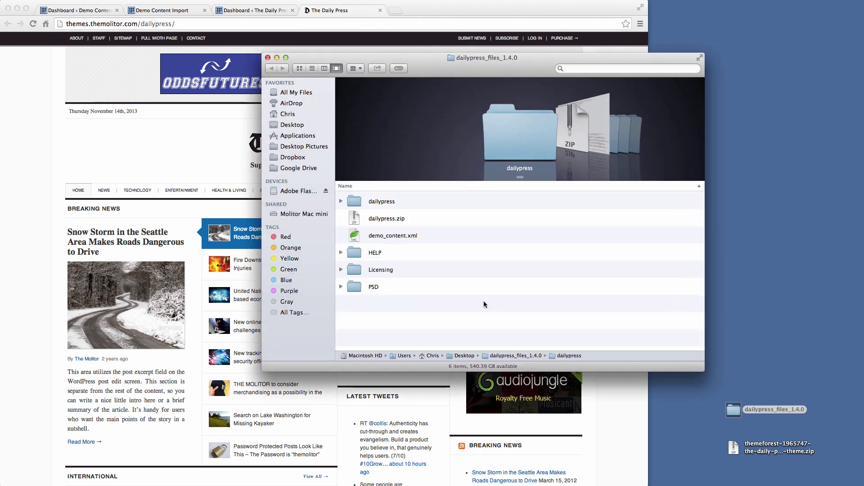
- Examine the items in the extracted theme folder, including dailypress.zip, HELP, Licensing and PSD, ending on demo_content.xml
click(387, 203)
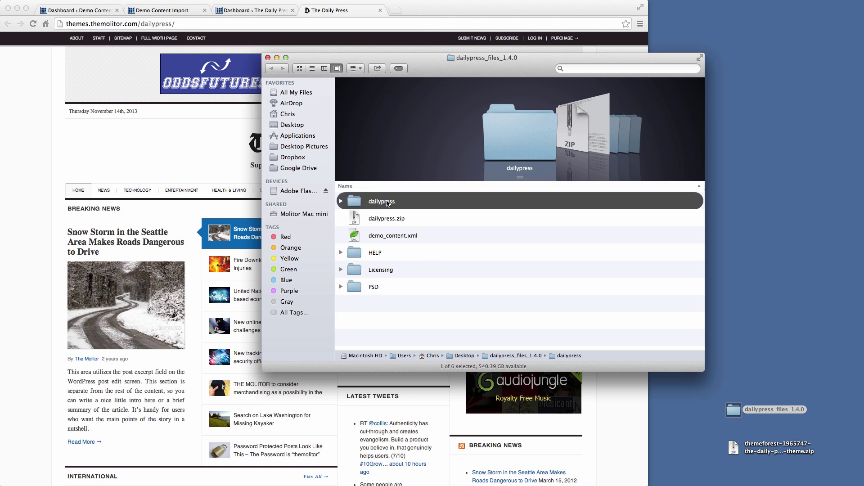
click(401, 221)
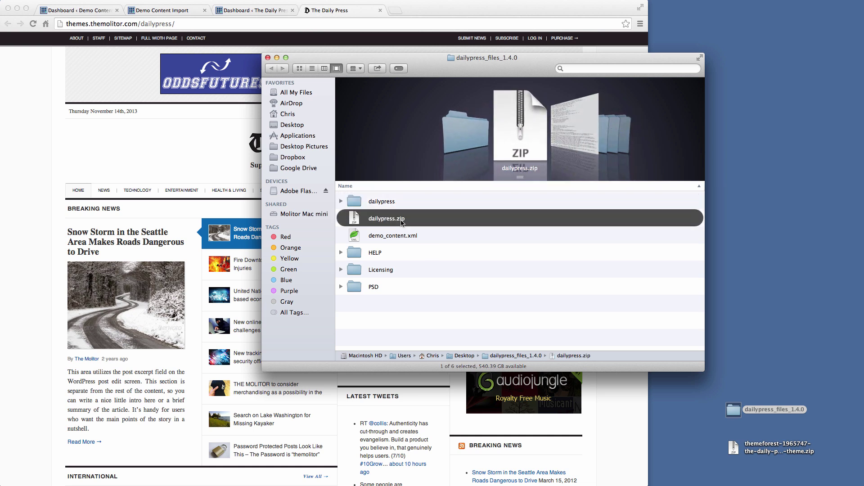
click(405, 239)
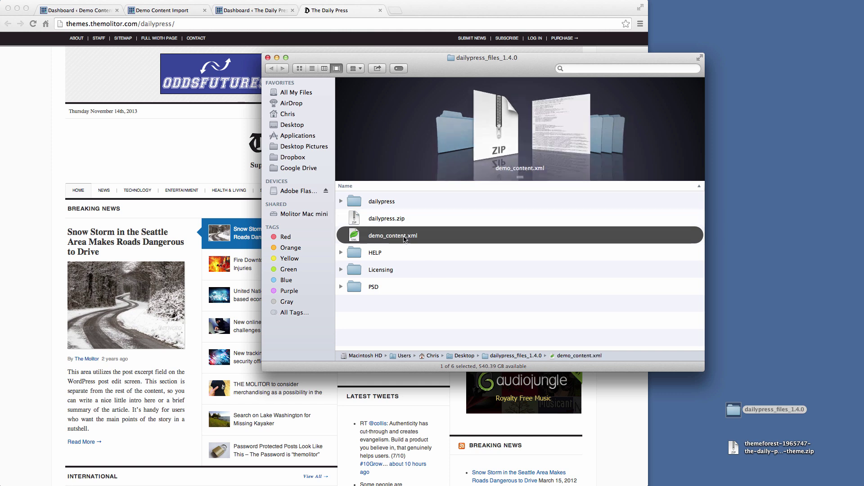
click(381, 254)
click(398, 272)
click(399, 288)
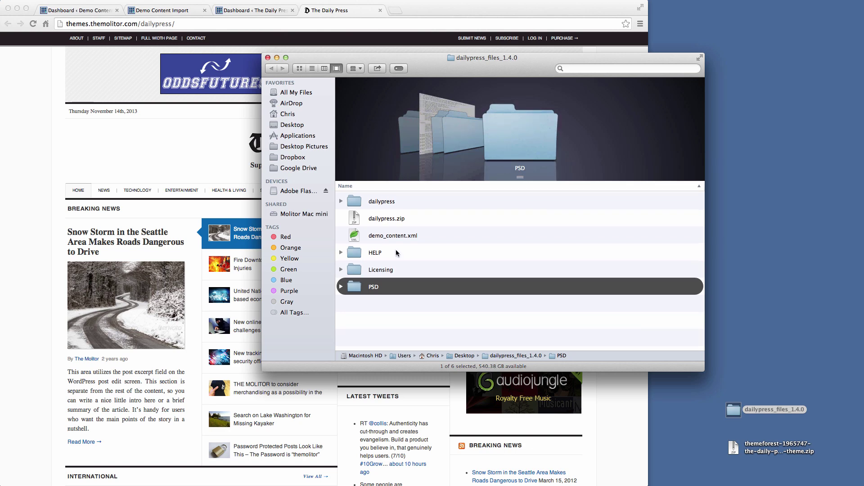
drag(437, 74, 490, 107)
click(443, 270)
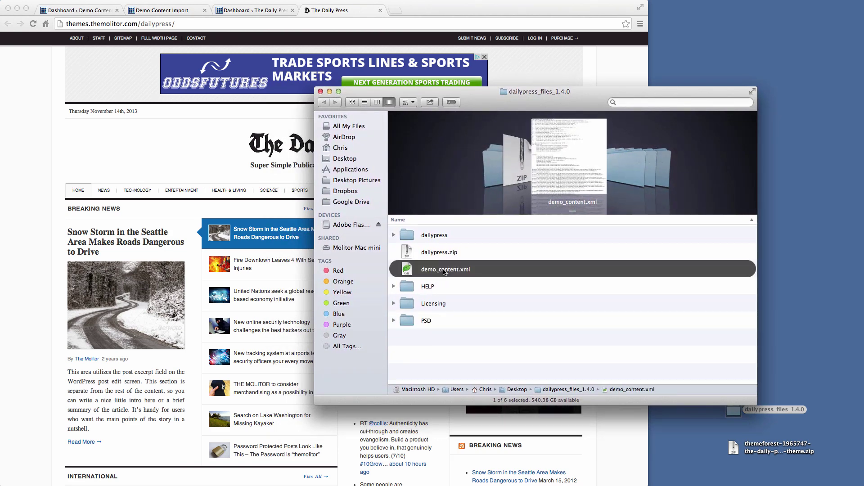
- Switch to the browser and compare the demo site's WordPress dashboard with its public front page
click(35, 99)
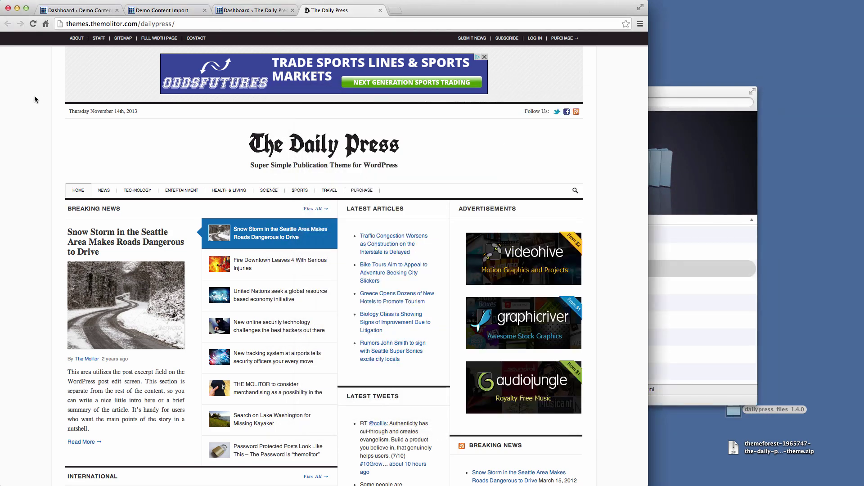
click(88, 11)
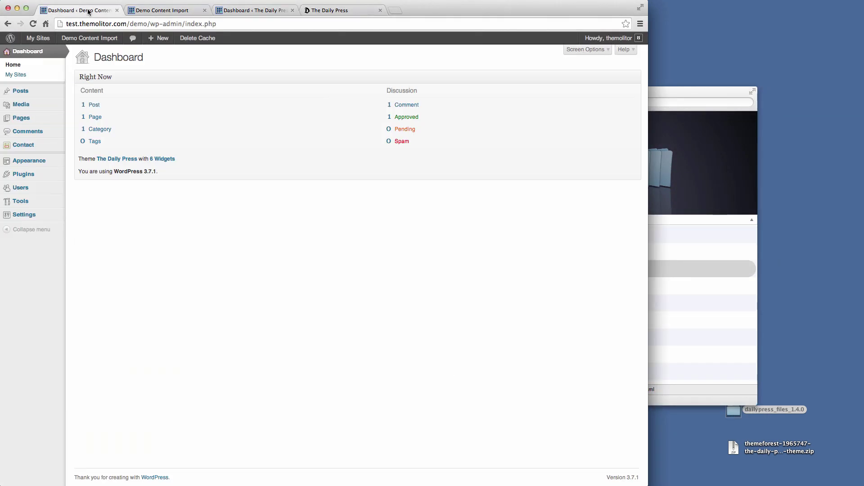
click(179, 11)
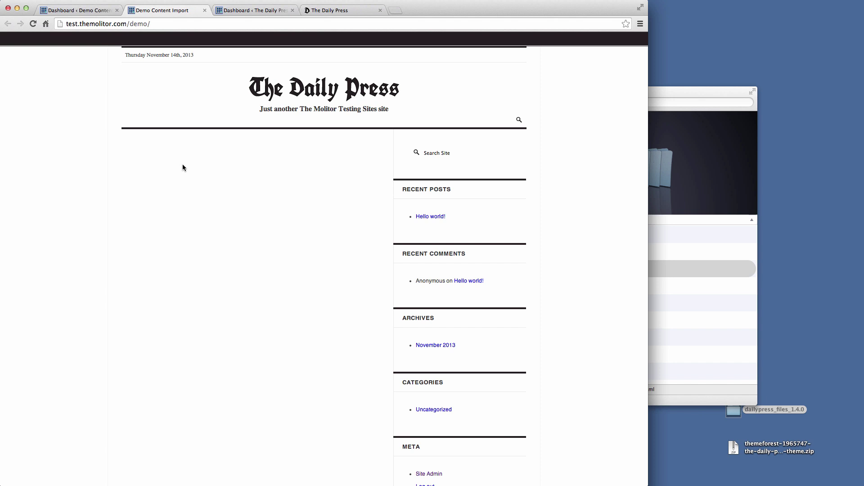
click(73, 11)
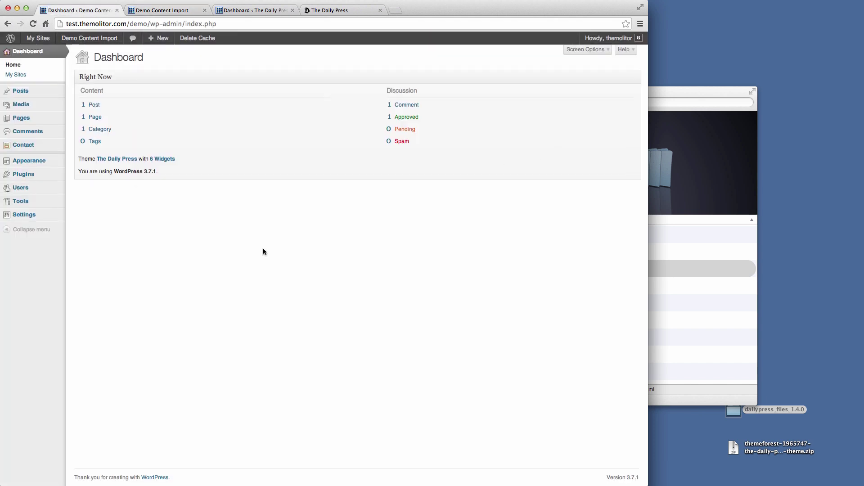
- Open the WordPress importer for posts, pages, comments, custom fields, categories and tags in the demo site's admin
mouse_move(39, 202)
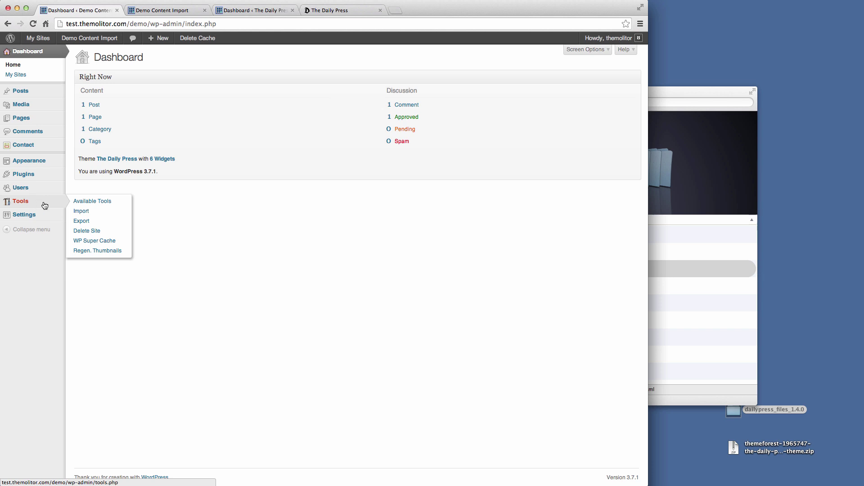
click(110, 213)
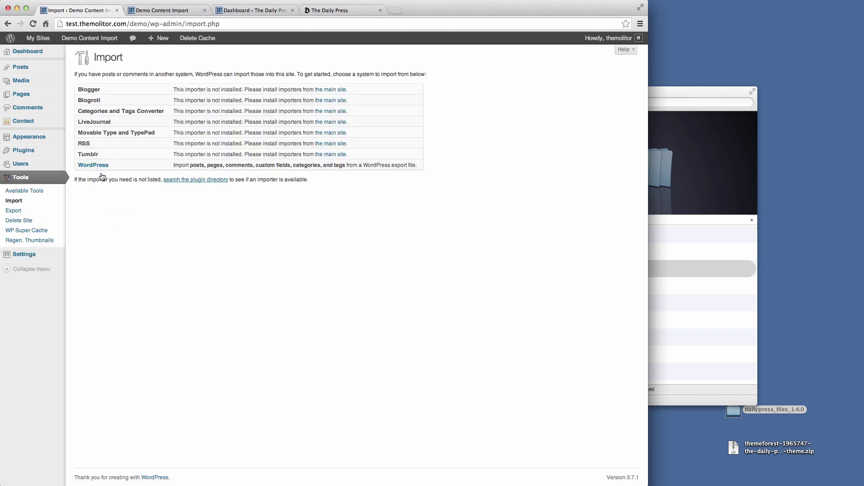
click(96, 166)
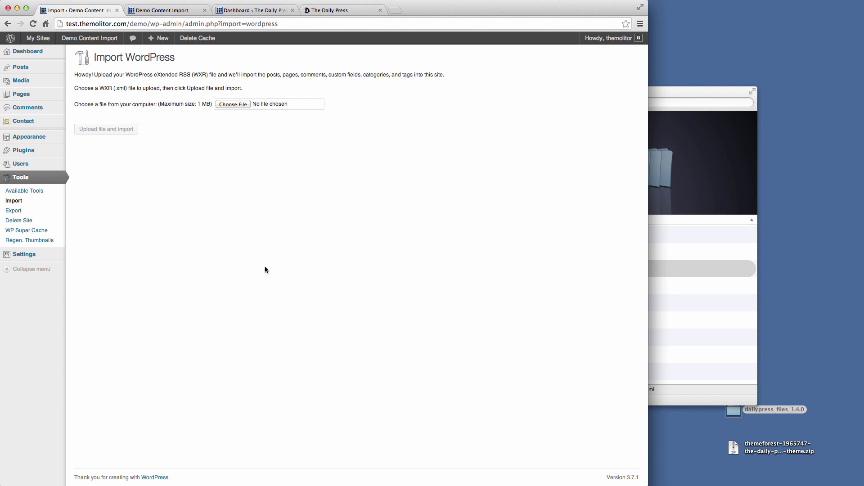
- Choose demo_content.xml from the dailypress_files_1.4.0 folder and upload it for import
click(229, 104)
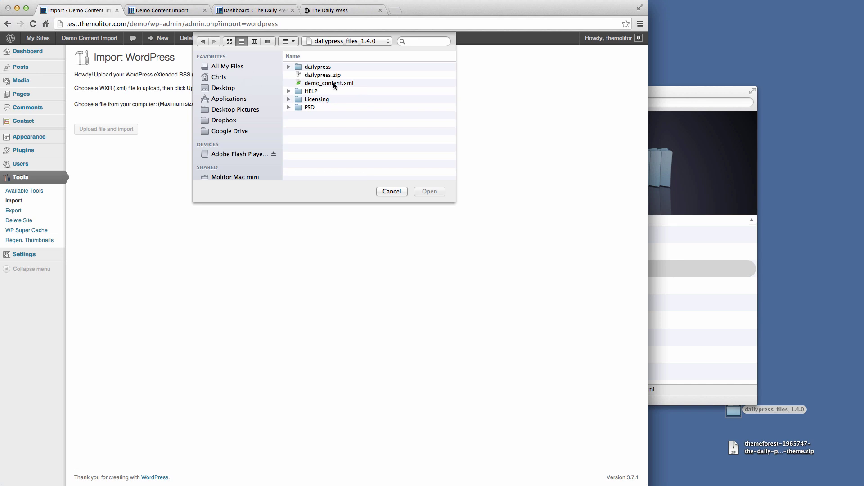
click(333, 83)
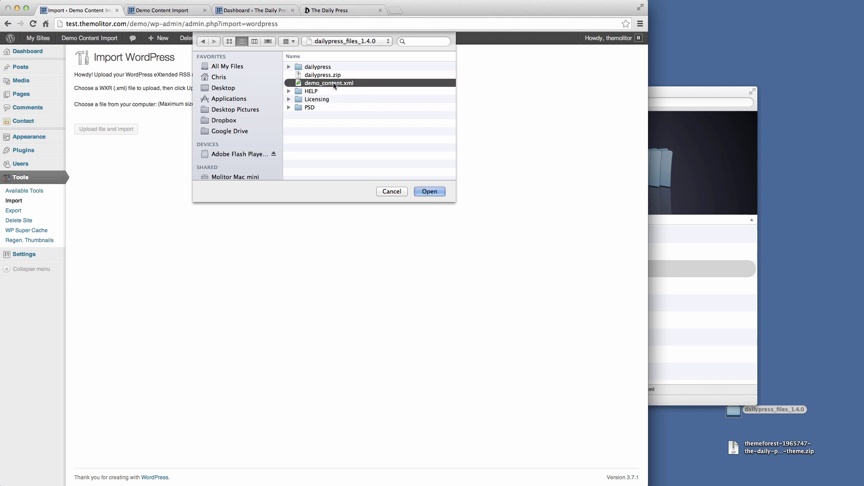
click(430, 191)
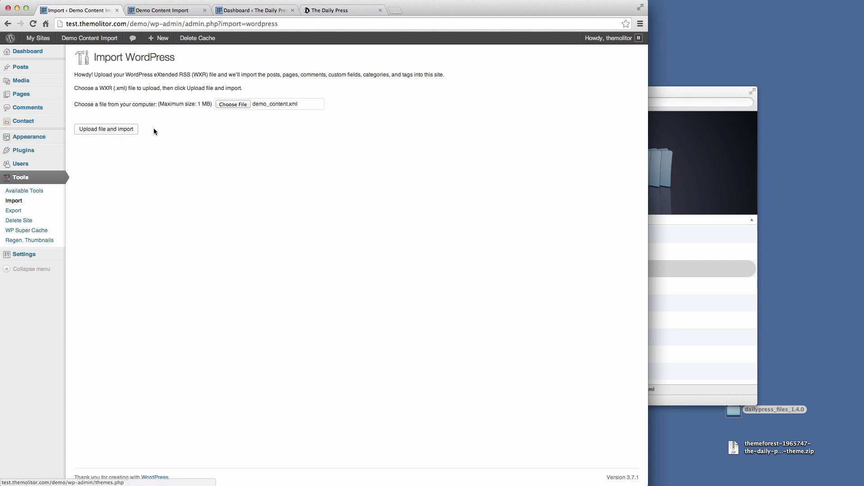
click(117, 132)
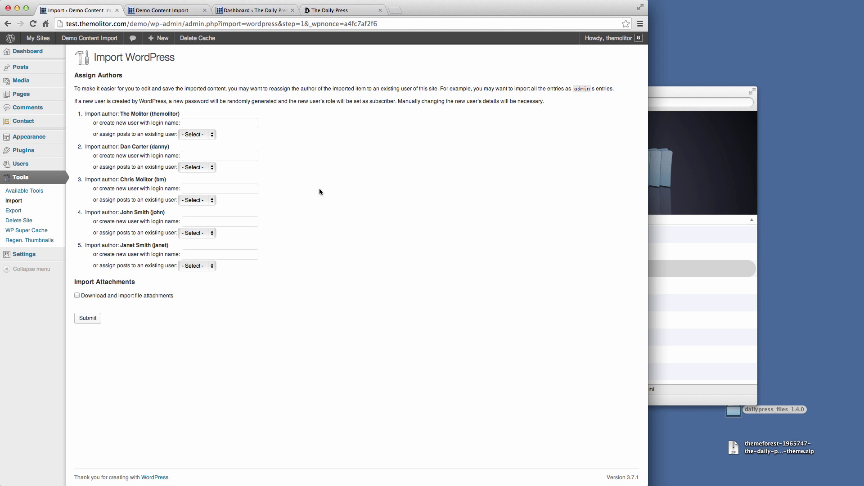
- Leave the authors unassigned, enable downloading and importing file attachments, and submit the import
click(207, 135)
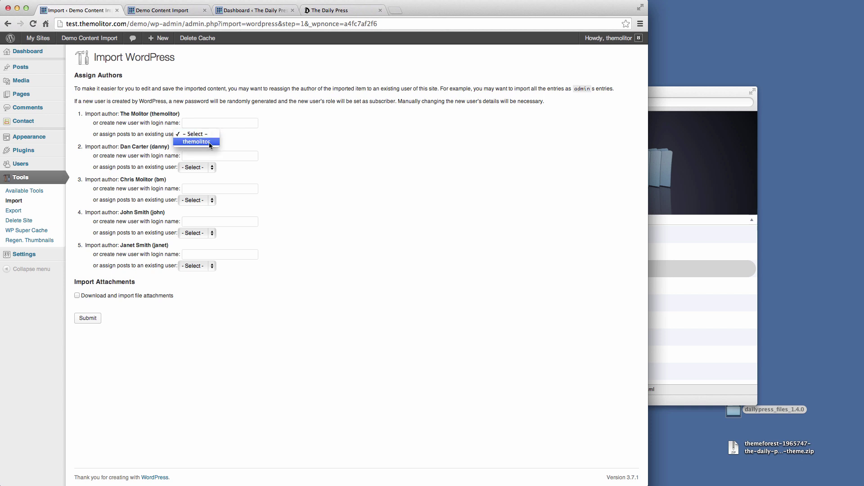
click(195, 135)
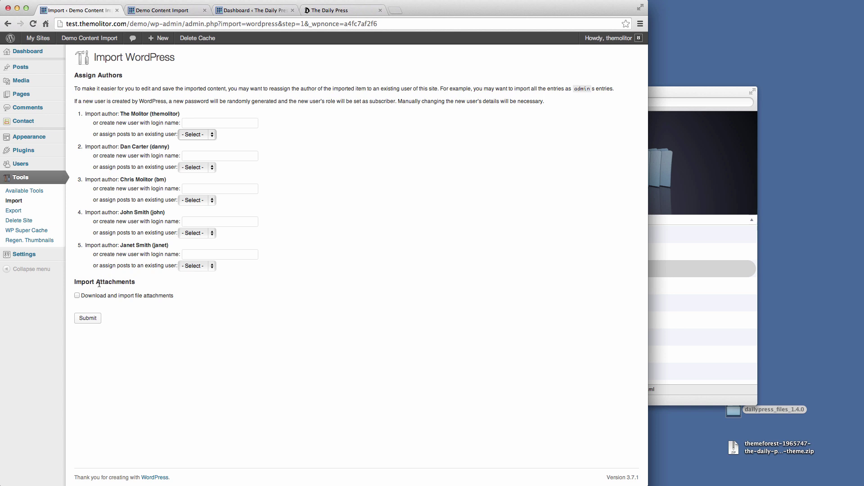
click(77, 297)
click(92, 320)
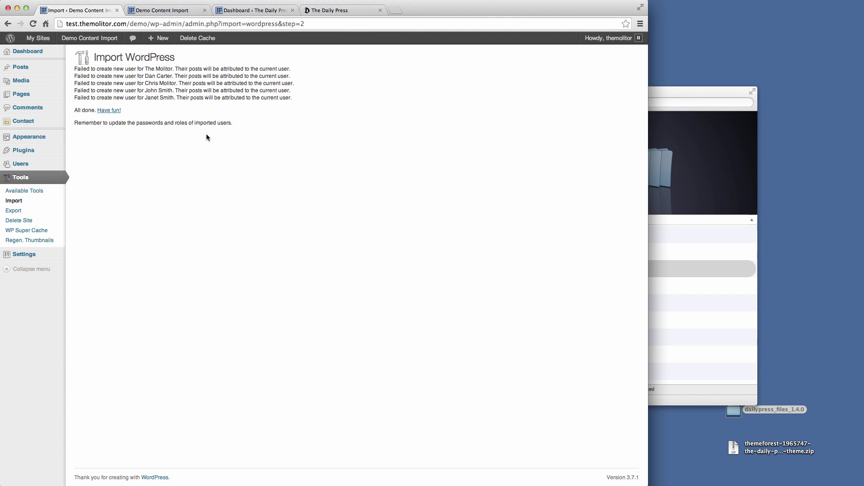
- Review the imported content in the lists of posts, post categories and pages
click(36, 71)
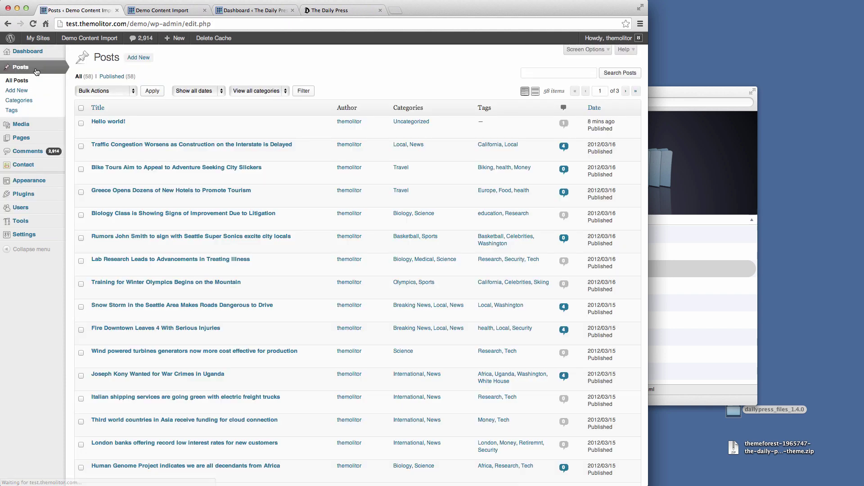
scroll(342, 250, down, 5)
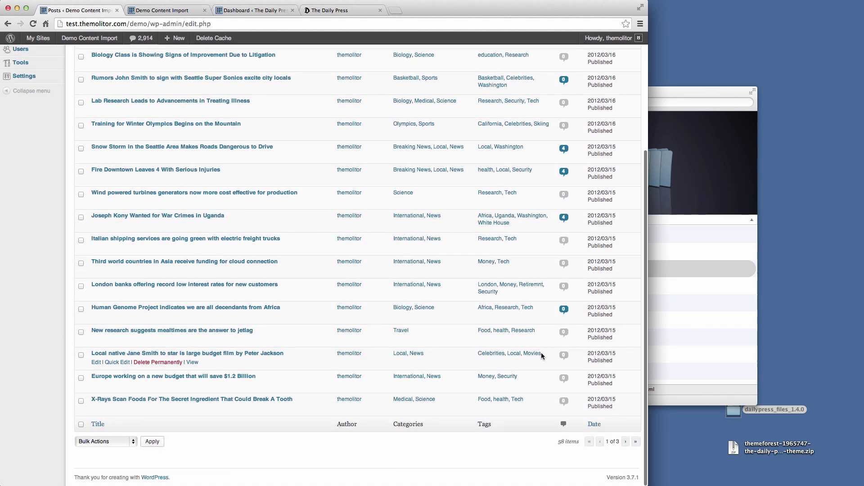
scroll(562, 396, up, 5)
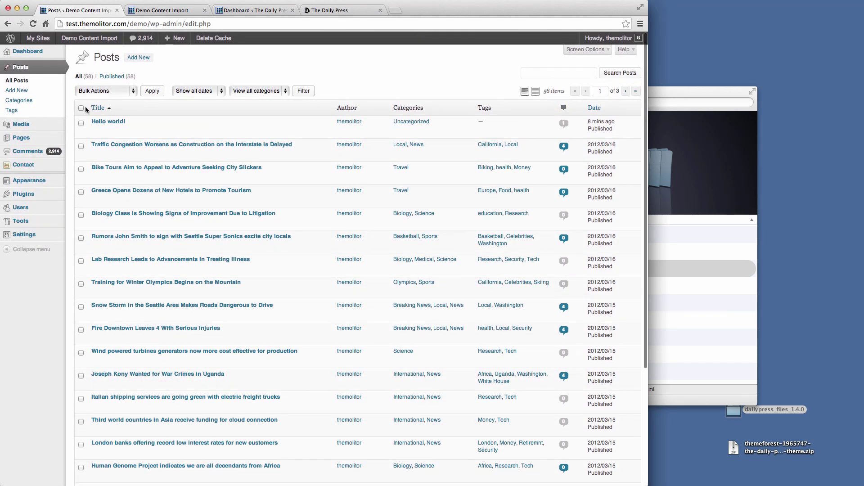
click(32, 102)
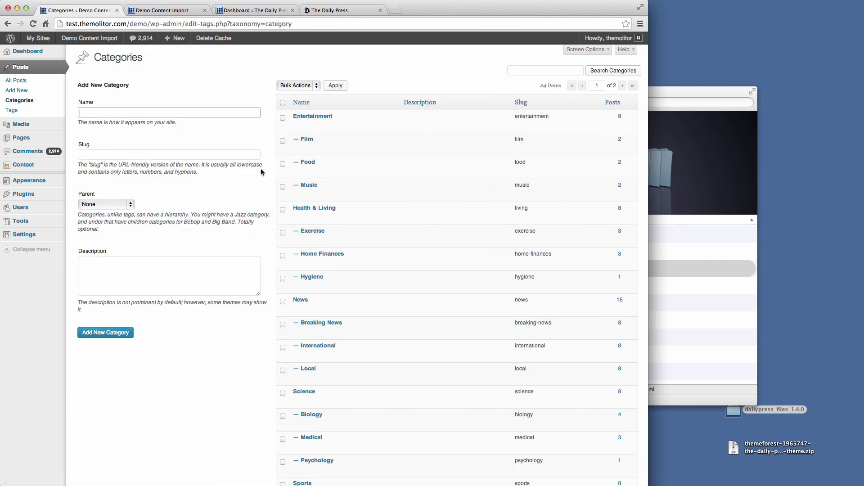
scroll(261, 172, down, 5)
scroll(260, 172, up, 5)
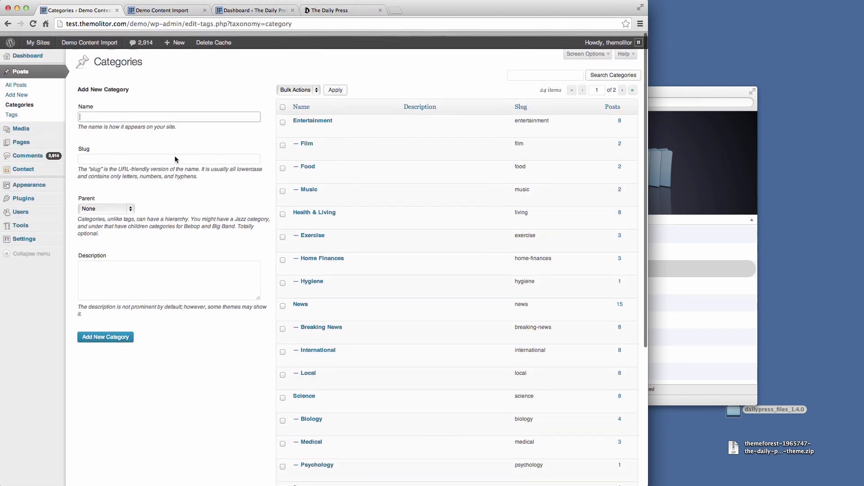
click(39, 142)
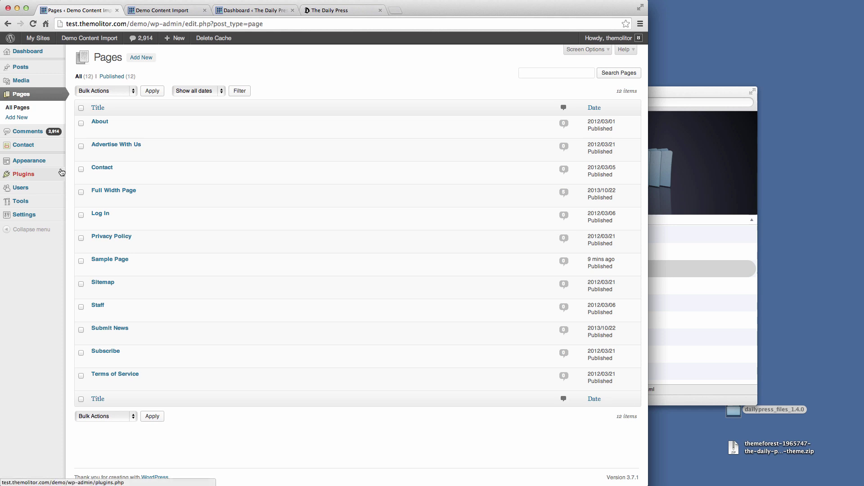
- Reload the demo site's front page to check the imported content, and return to the admin's page list
click(164, 10)
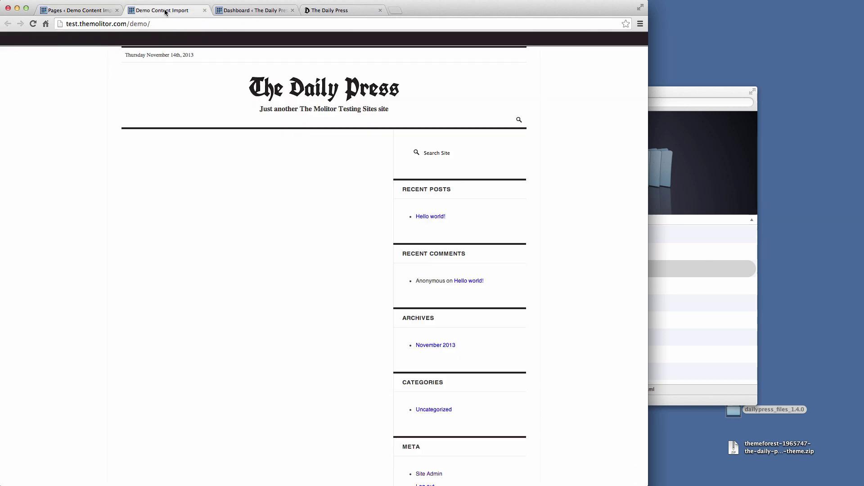
click(33, 24)
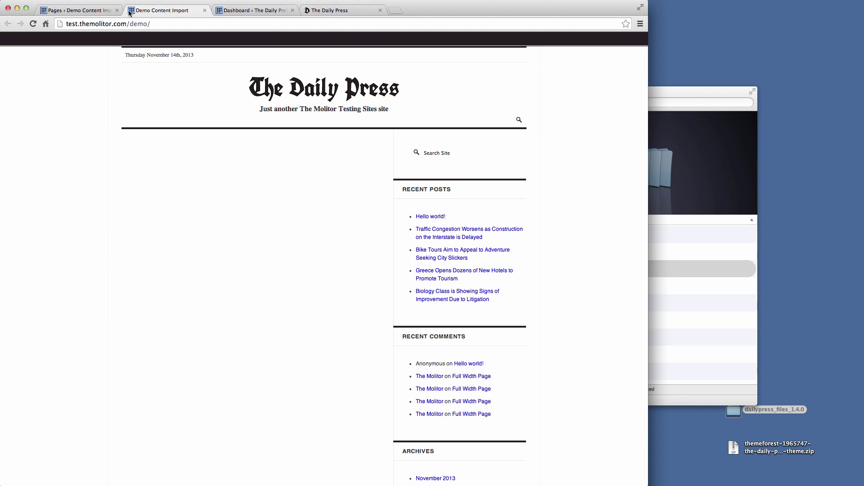
click(90, 8)
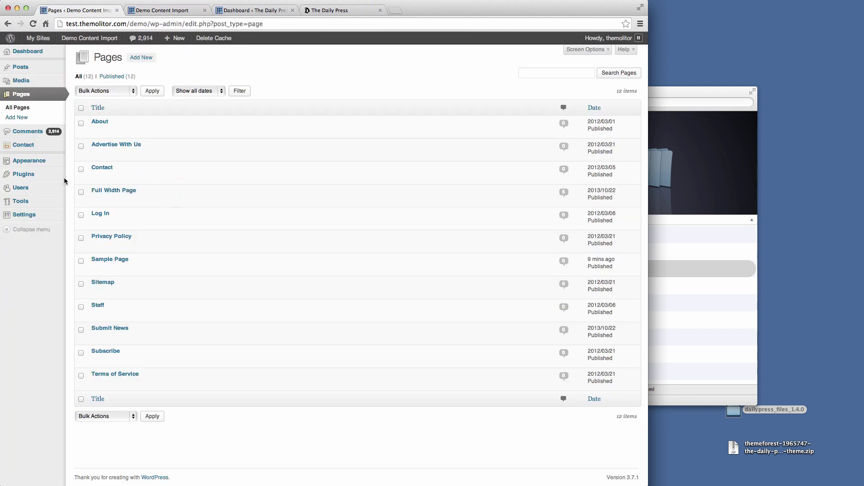
- Open the theme customizer and view the Site Title & Tagline settings and the Colors settings
mouse_move(42, 166)
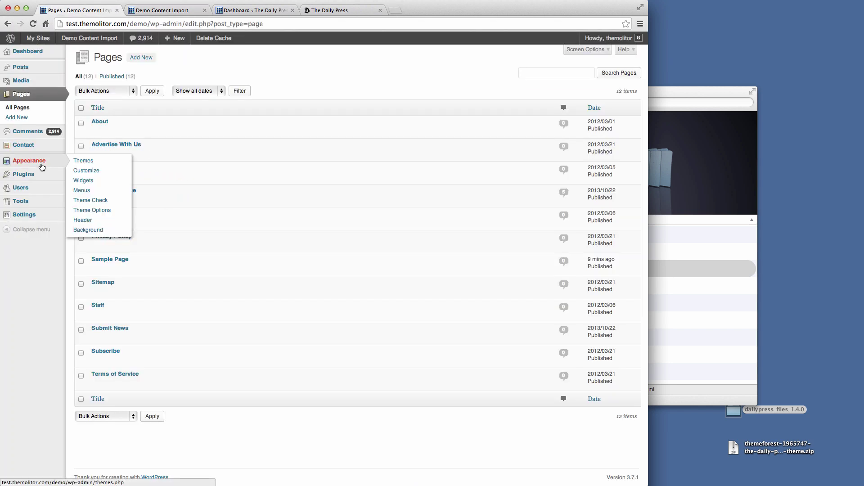
click(90, 173)
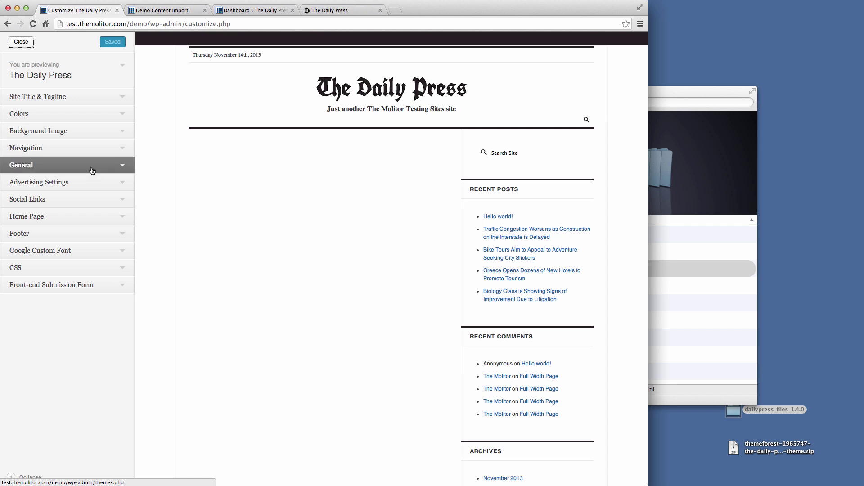
click(81, 97)
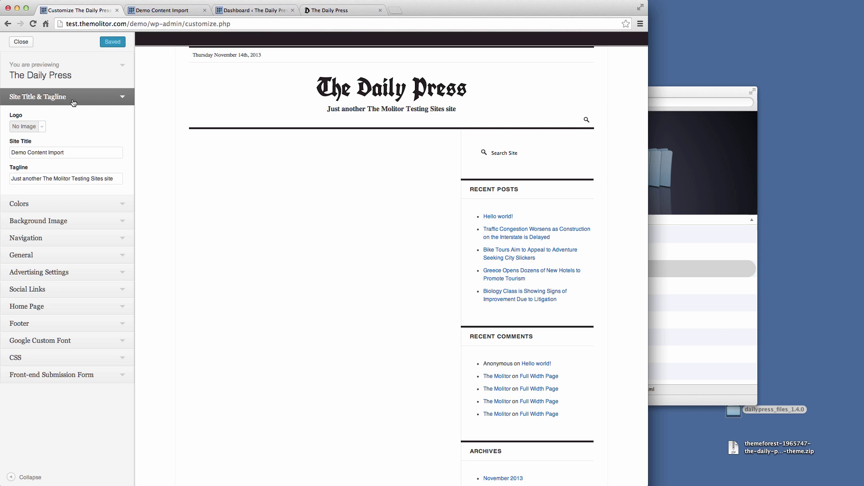
click(74, 102)
click(72, 116)
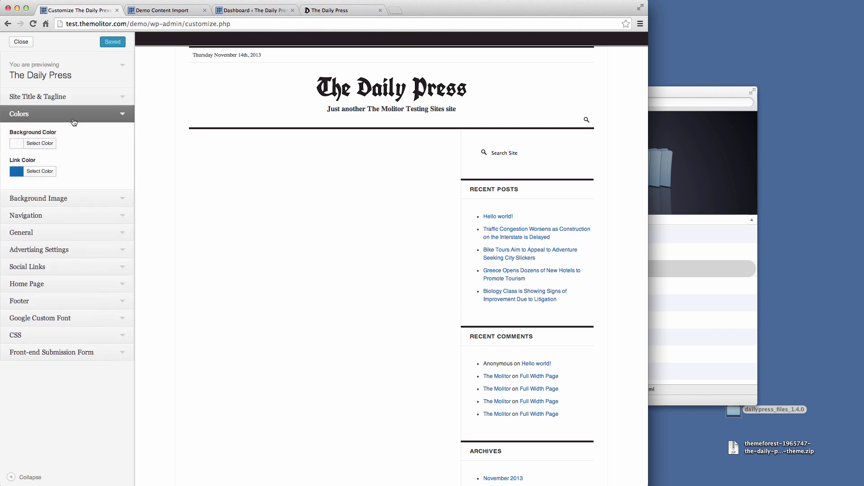
- Close the Colors settings and view the Background Image settings
click(74, 120)
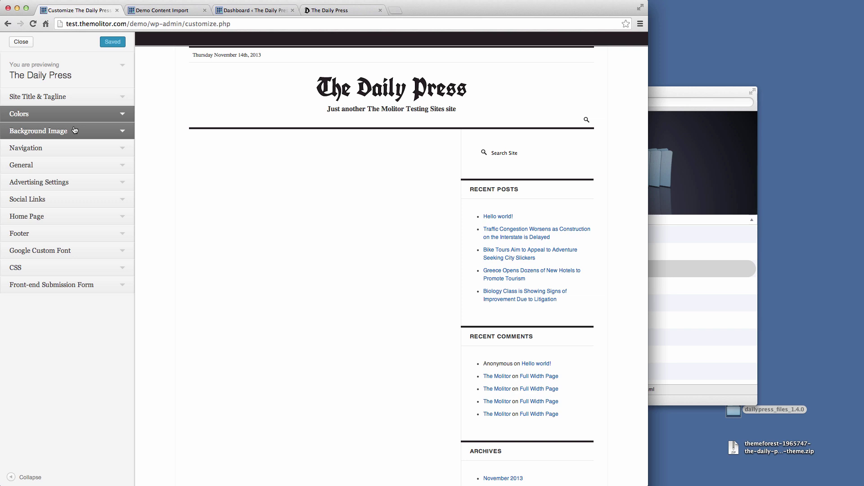
click(74, 130)
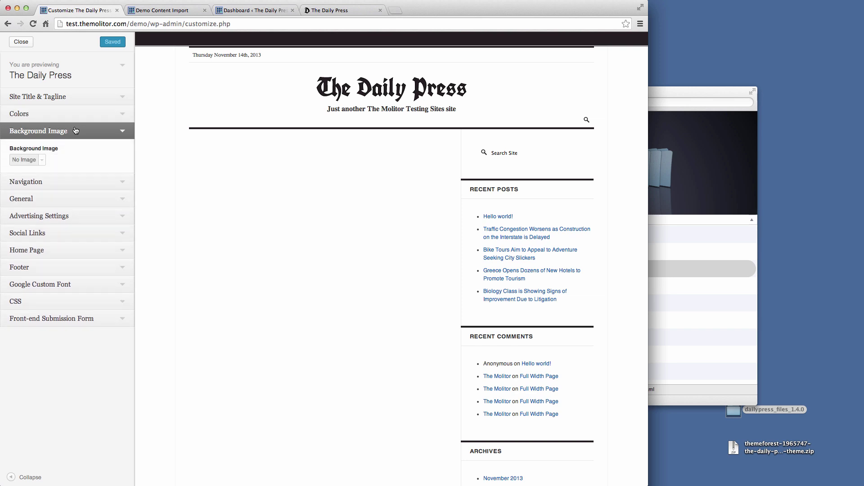
click(74, 131)
- Assign the Main, Top Left, Top Right and Footer menus to the theme's four matching navigation locations
click(74, 150)
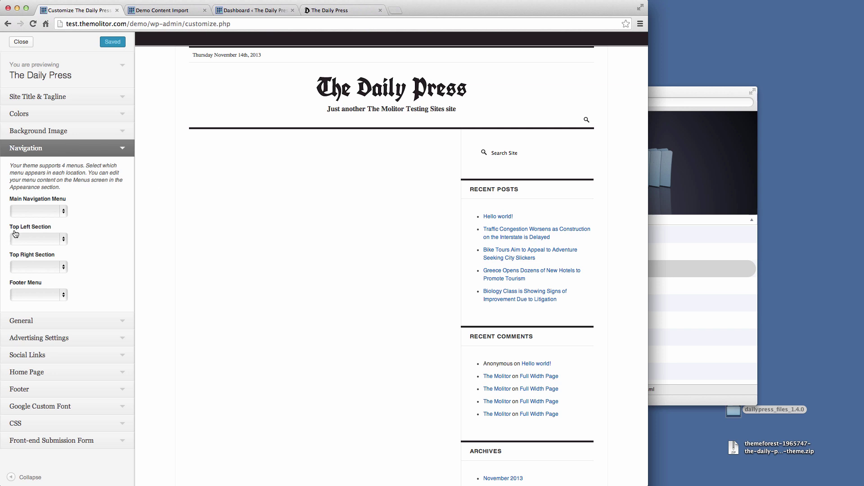
click(43, 211)
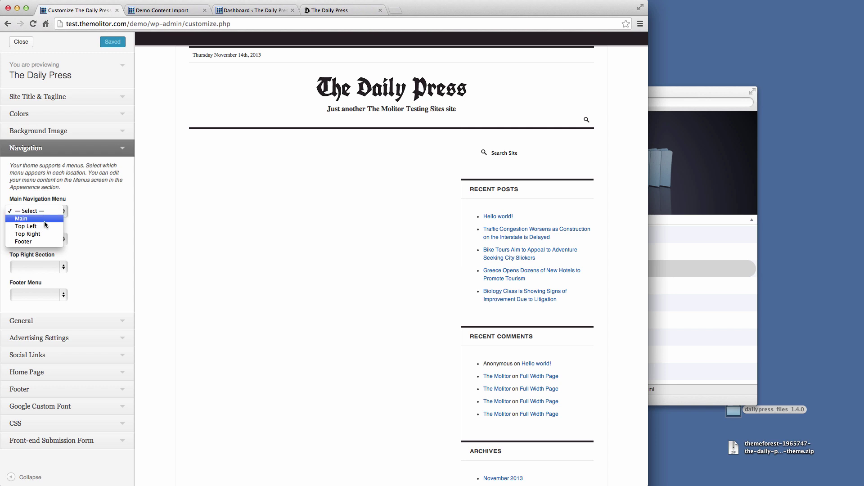
click(47, 219)
click(47, 239)
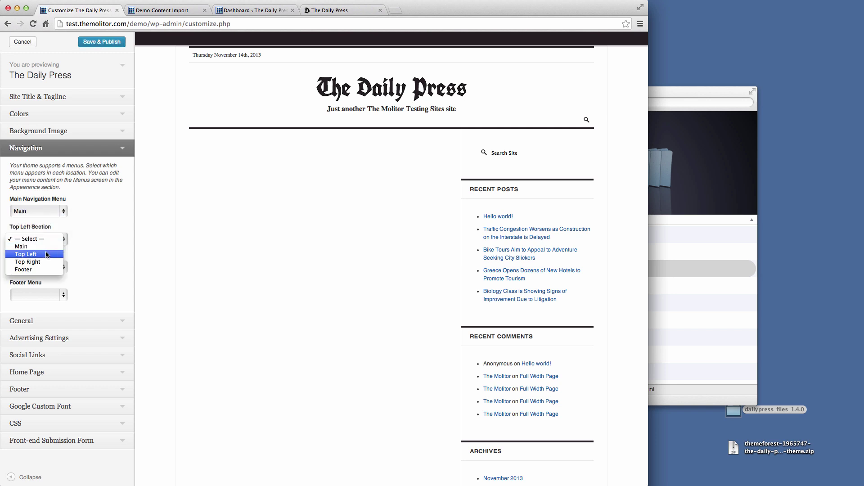
click(47, 254)
click(46, 267)
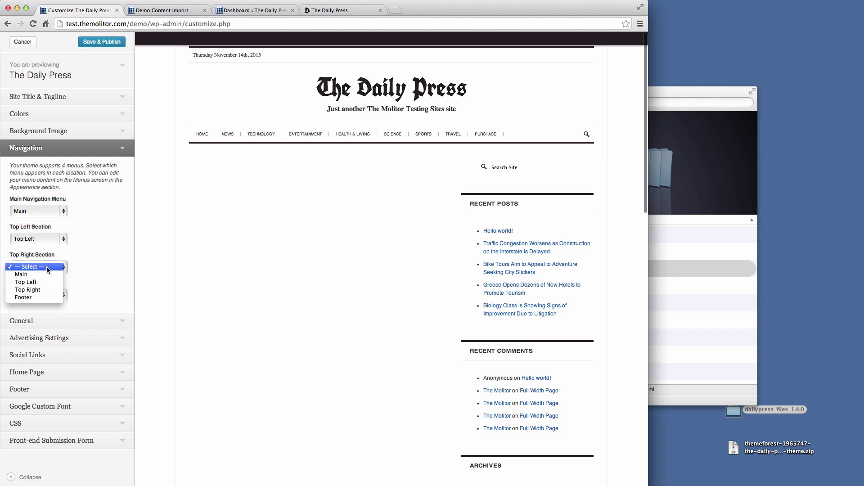
click(50, 291)
click(53, 295)
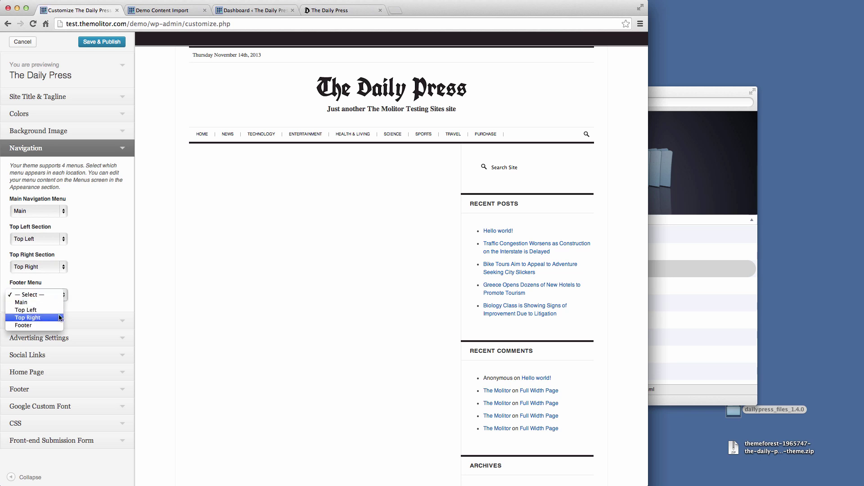
click(57, 326)
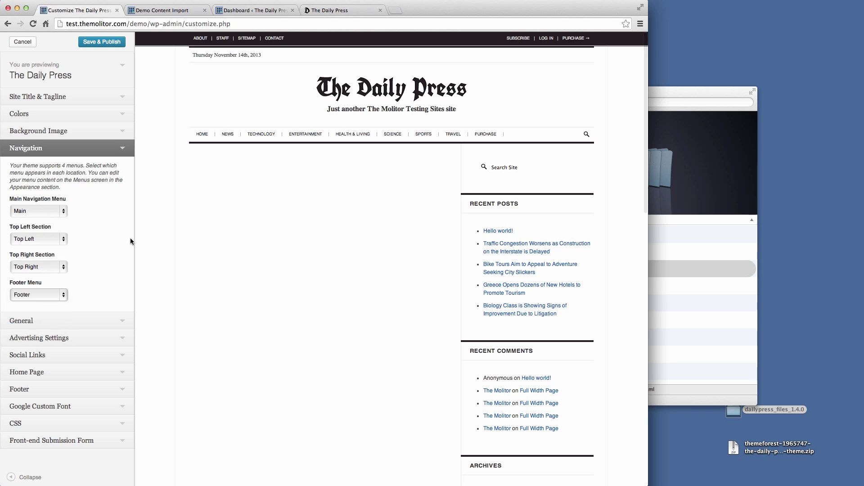
mouse_move(263, 147)
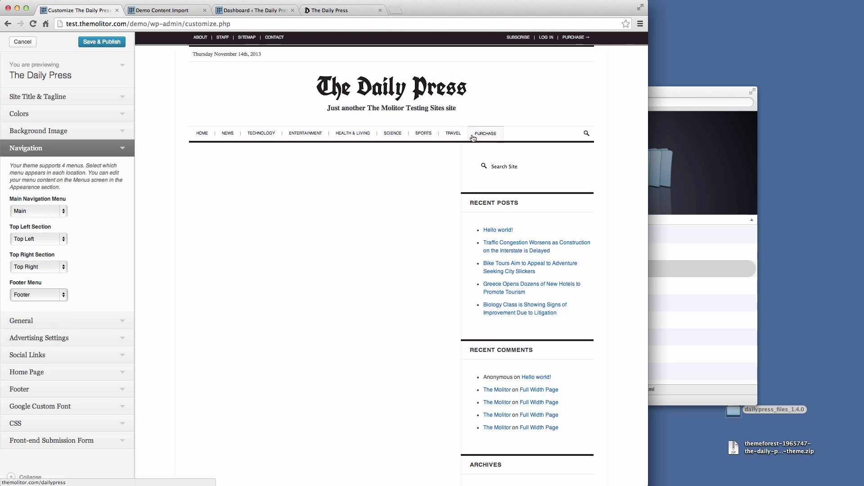
- View the General settings and the Advertising Settings
click(111, 327)
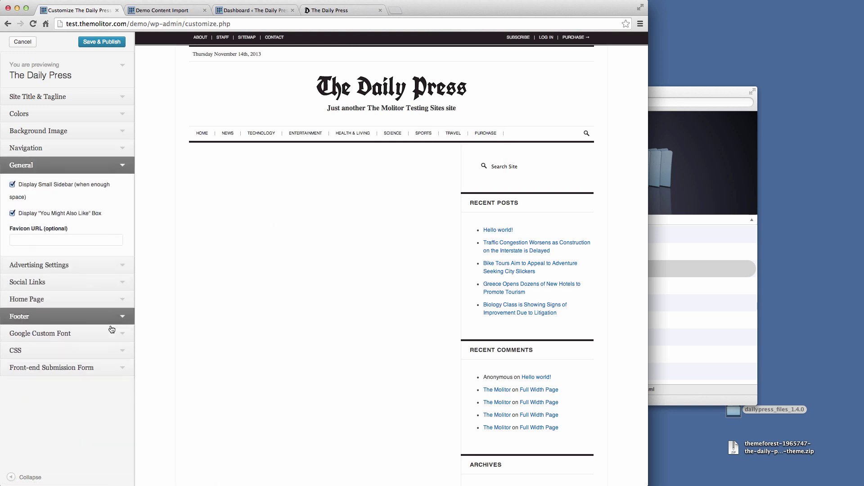
click(100, 268)
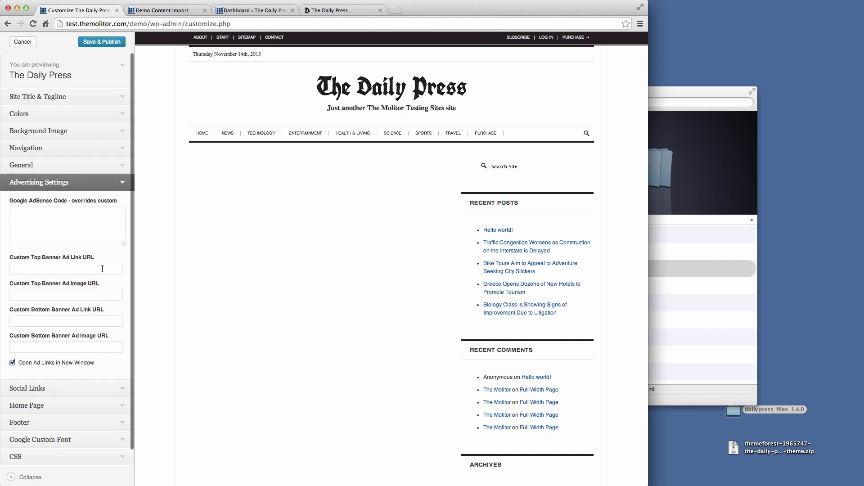
click(97, 189)
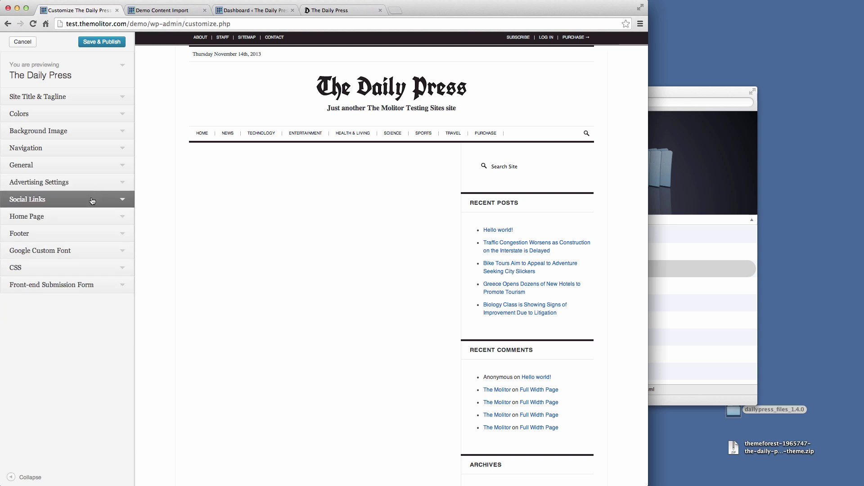
- Set the RSS page, Twitter and Facebook URLs in the social links to "#"
click(91, 202)
click(77, 224)
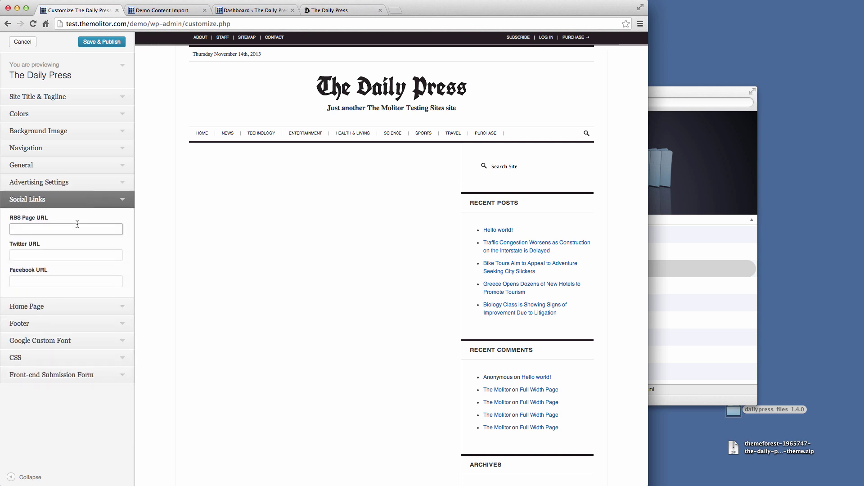
text(#)
click(64, 255)
text(#)
click(66, 281)
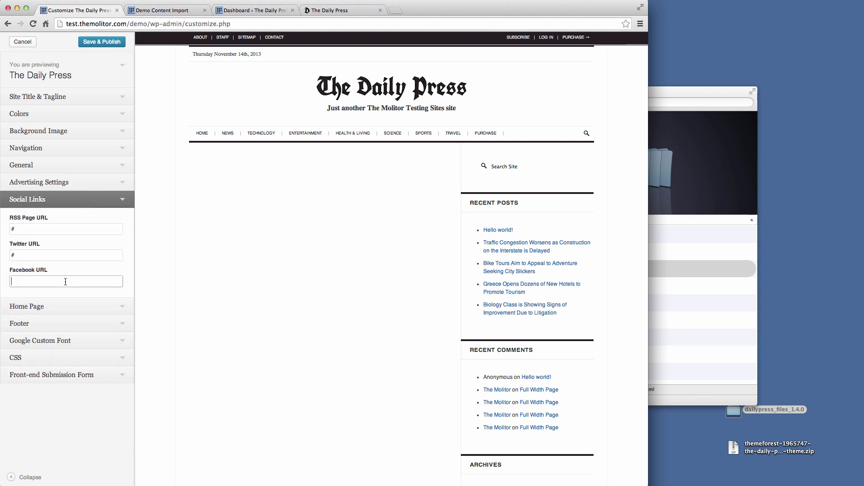
text(#)
click(89, 204)
- Set home page categories 1 to 4 to Basketball, Exercise, Home Finances and International
click(92, 216)
click(39, 246)
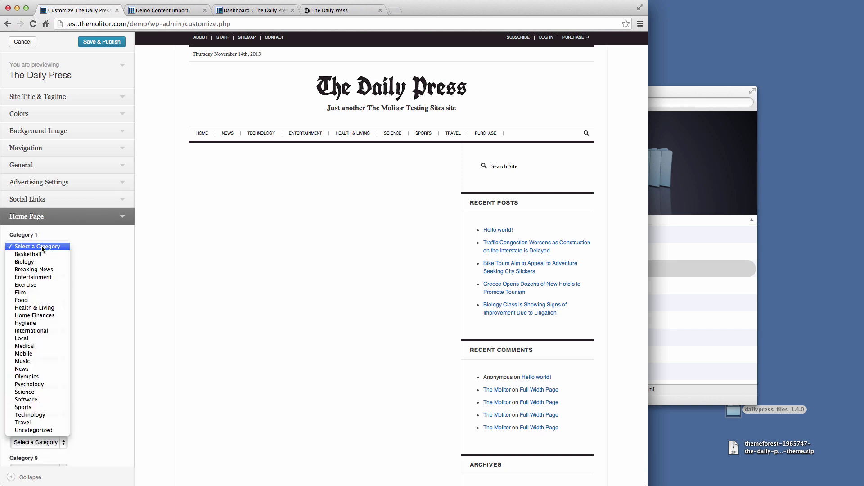
click(40, 254)
click(40, 274)
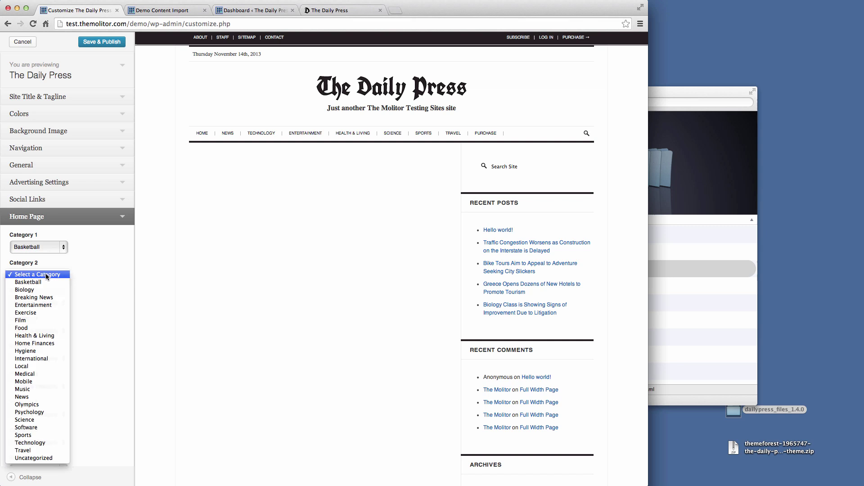
click(45, 314)
click(39, 302)
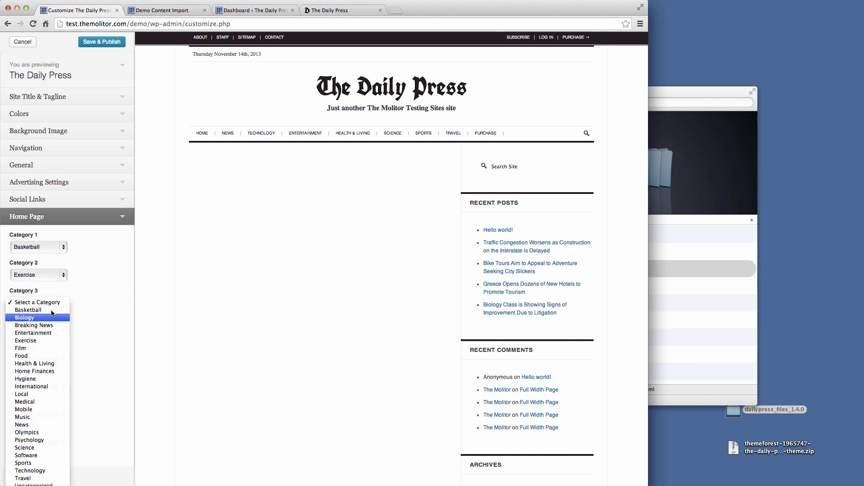
click(49, 373)
click(58, 331)
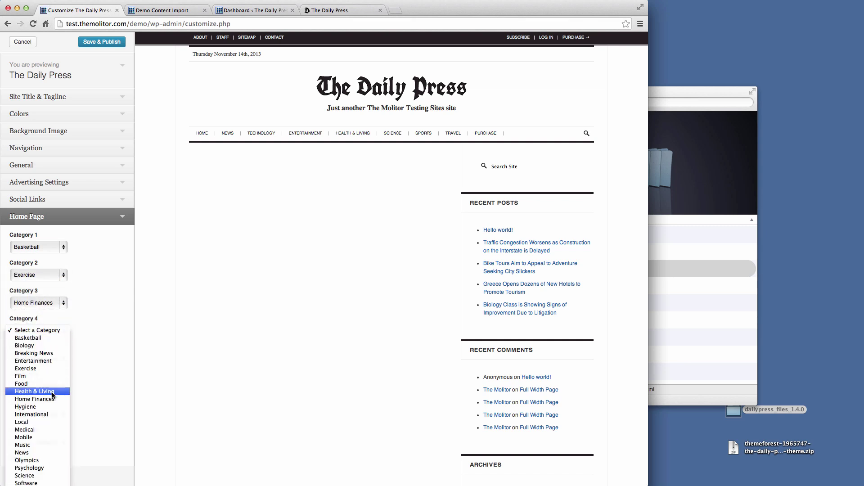
click(53, 414)
- Set home page categories 5 to 7 to Medical, Science and Software
scroll(54, 356, down, 1)
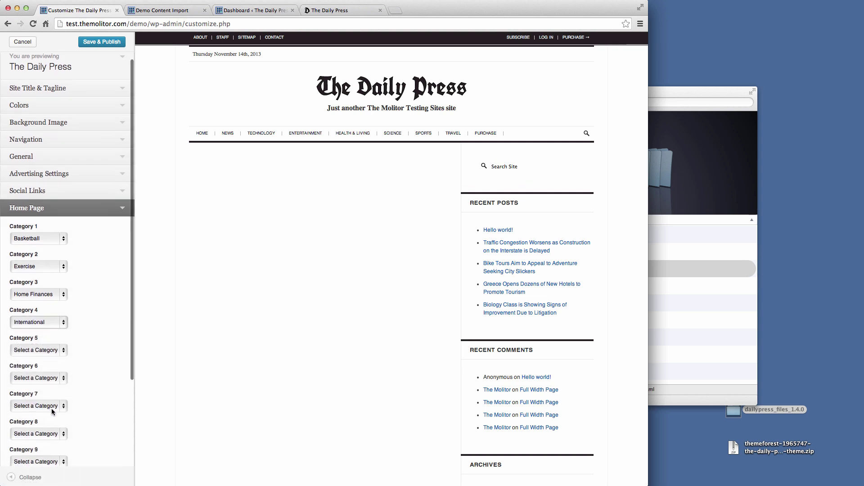
click(53, 351)
click(42, 450)
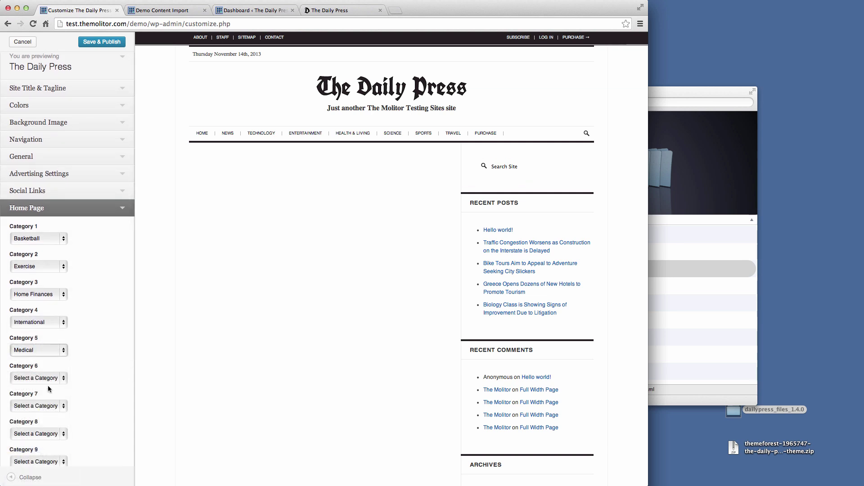
click(49, 379)
click(40, 477)
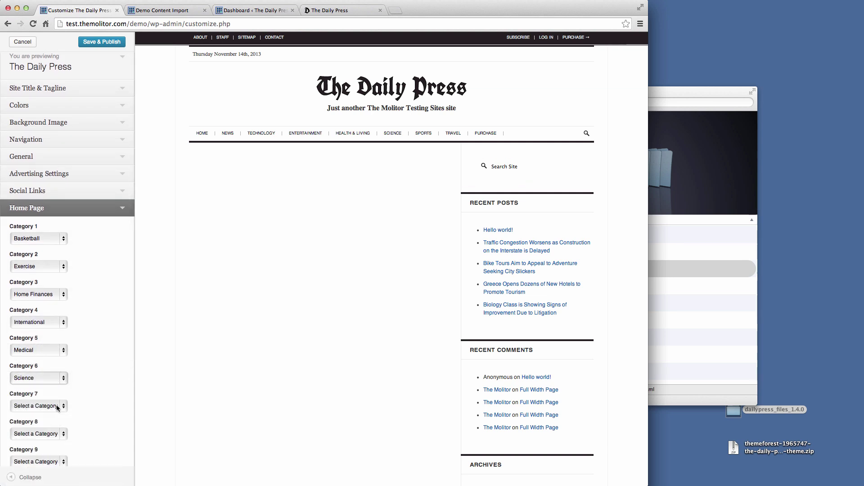
click(56, 406)
click(22, 451)
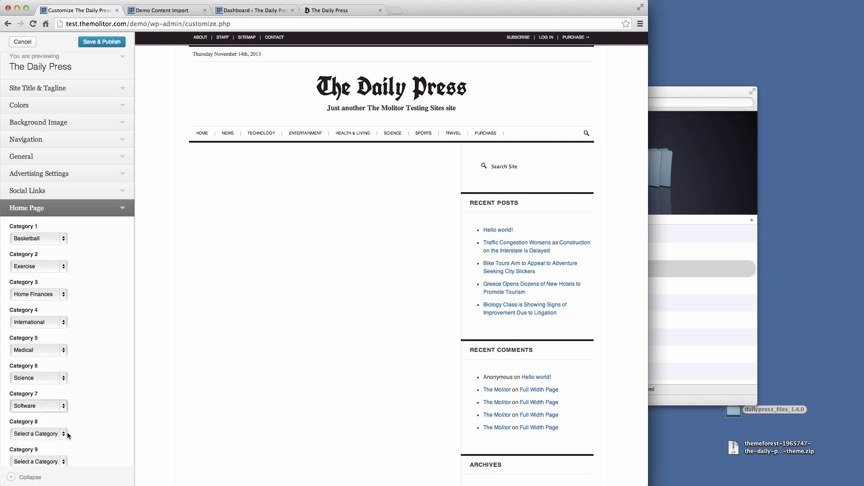
- Set home page categories 8 to 10 to Film, Travel and Medical
click(64, 434)
scroll(36, 450, down, 2)
click(36, 450)
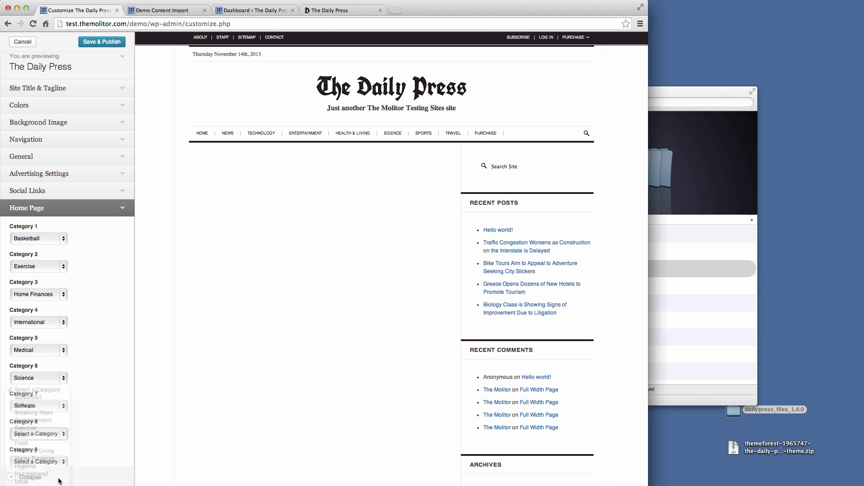
click(45, 435)
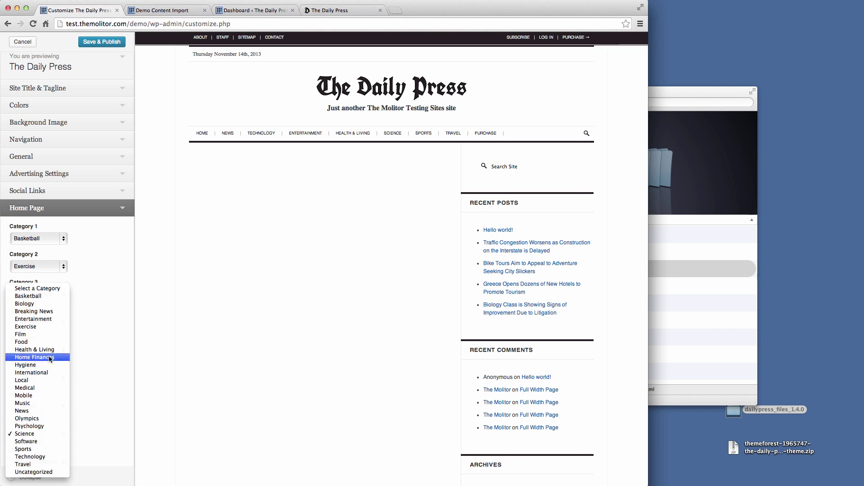
click(36, 335)
scroll(61, 422, down, 1)
scroll(60, 421, down, 4)
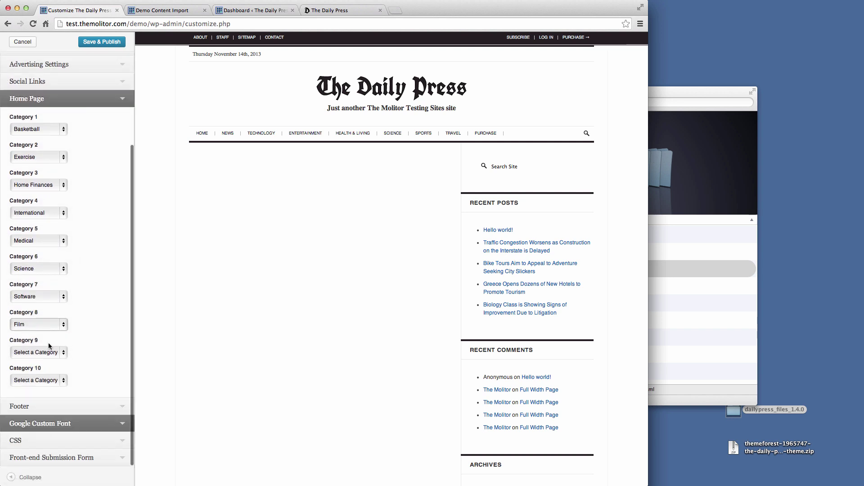
click(45, 352)
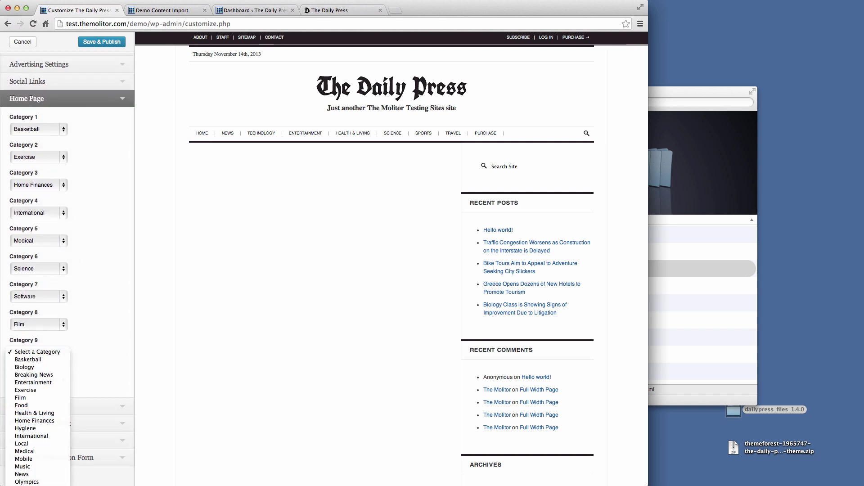
click(36, 481)
click(45, 379)
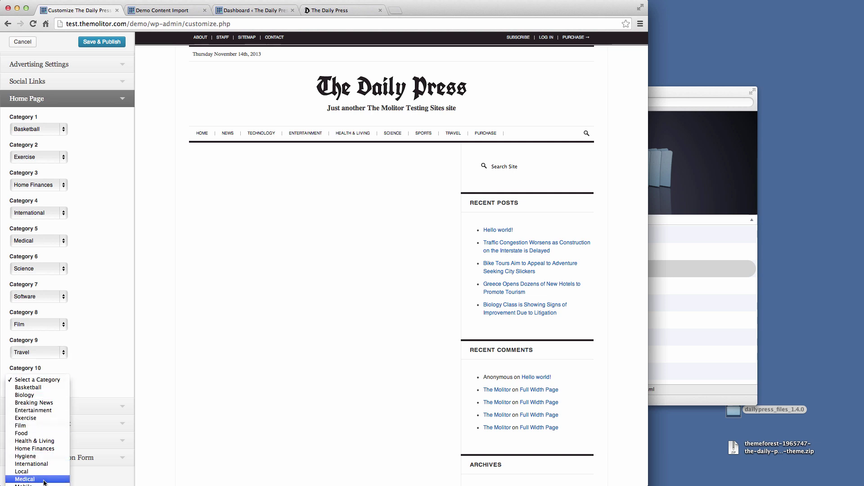
click(45, 478)
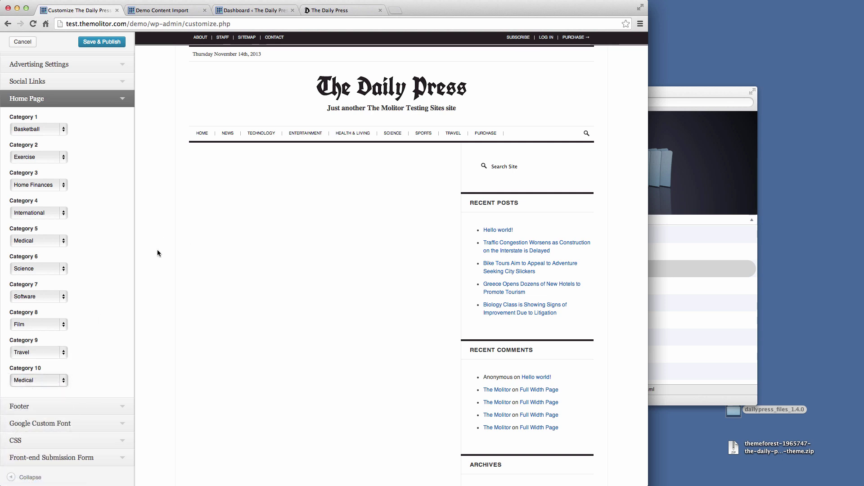
- Review the category sections in the home page preview
scroll(108, 203, up, 4)
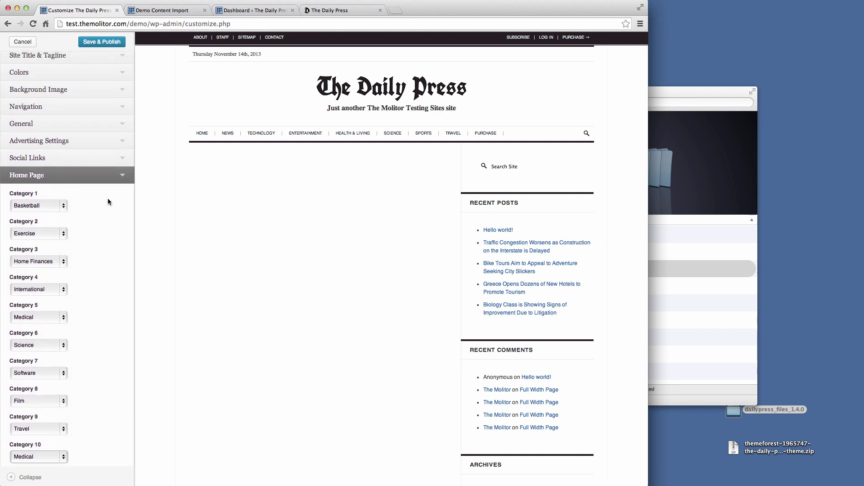
scroll(108, 201, up, 1)
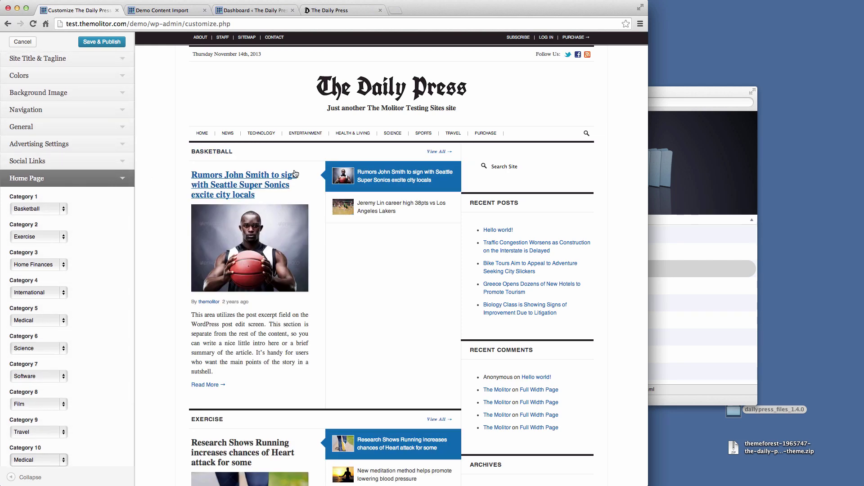
scroll(288, 337, down, 10)
scroll(289, 340, down, 10)
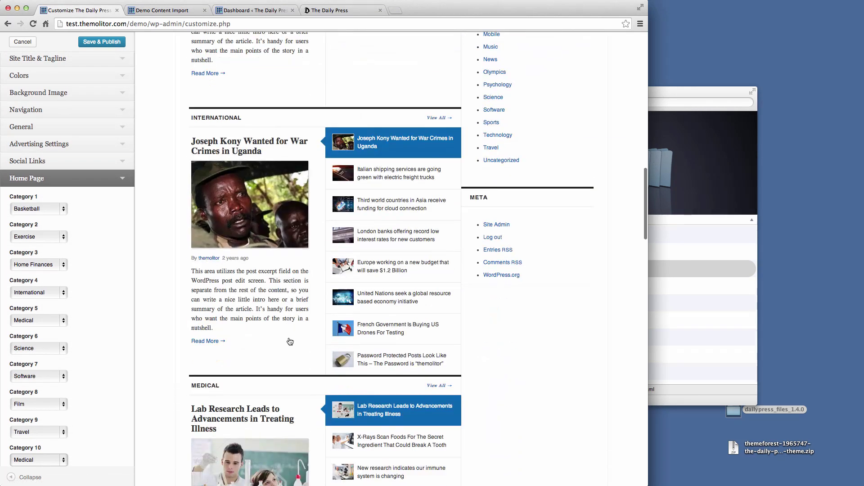
scroll(289, 341, up, 8)
- Close the Home Page settings and view the Footer and Google Custom Font settings
click(98, 183)
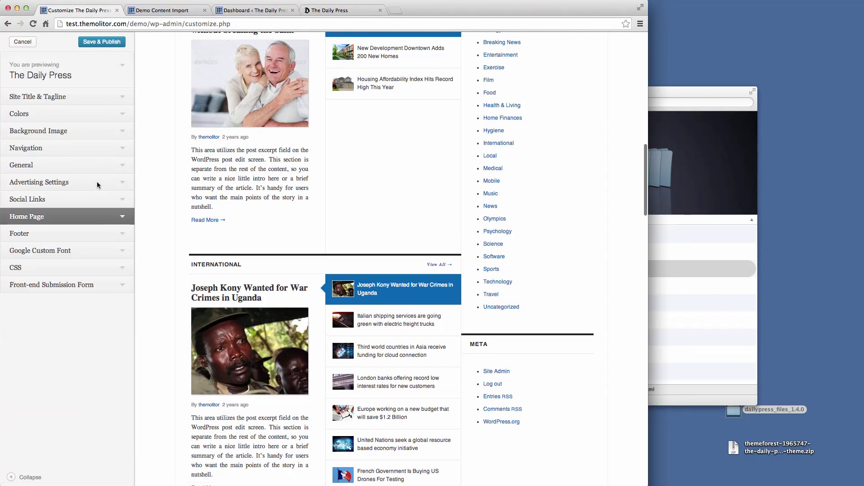
click(110, 238)
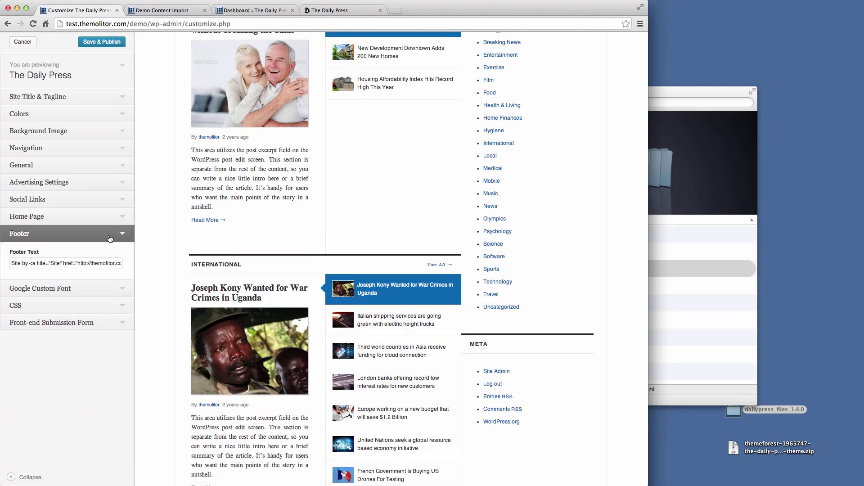
click(110, 238)
click(105, 251)
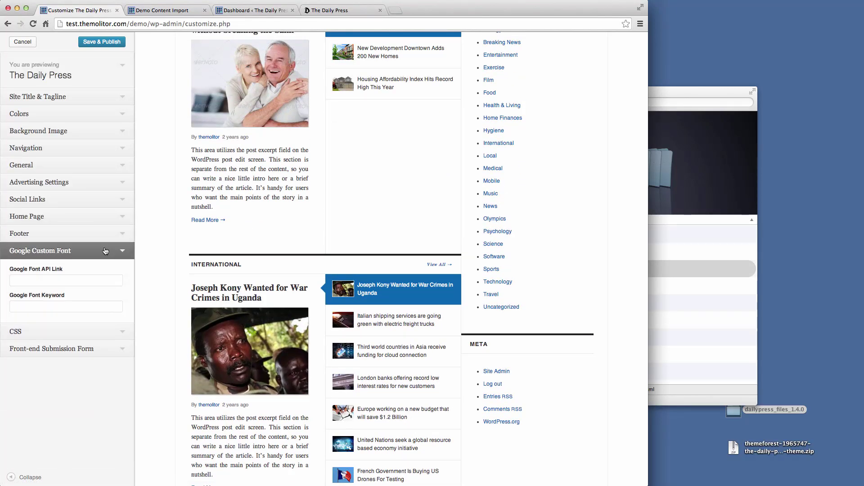
click(105, 251)
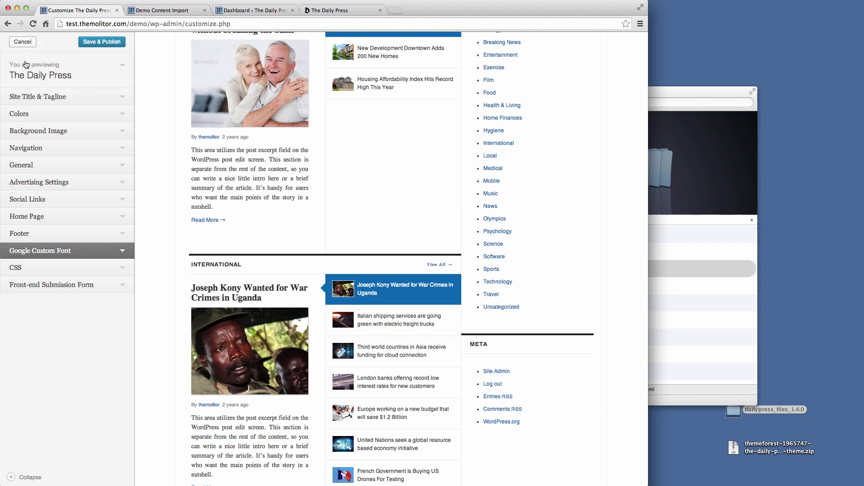
- Save and publish the customizer settings and review the home page preview up to its header
click(112, 42)
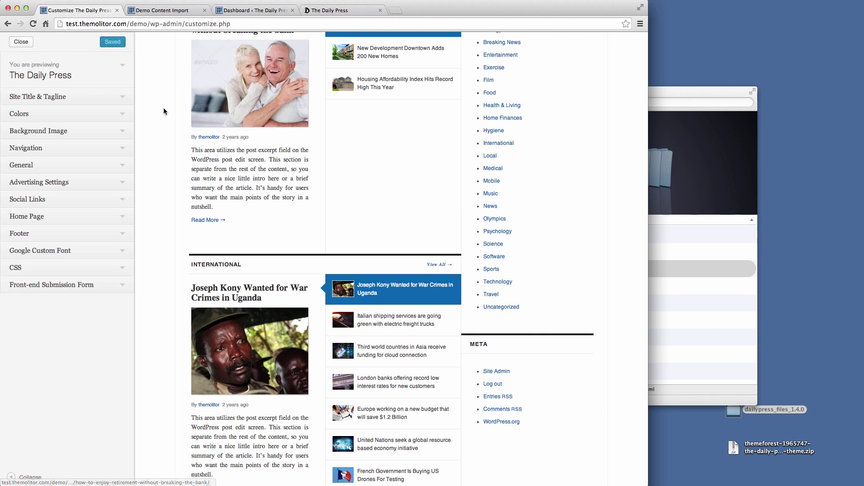
scroll(162, 108, up, 7)
scroll(161, 107, up, 5)
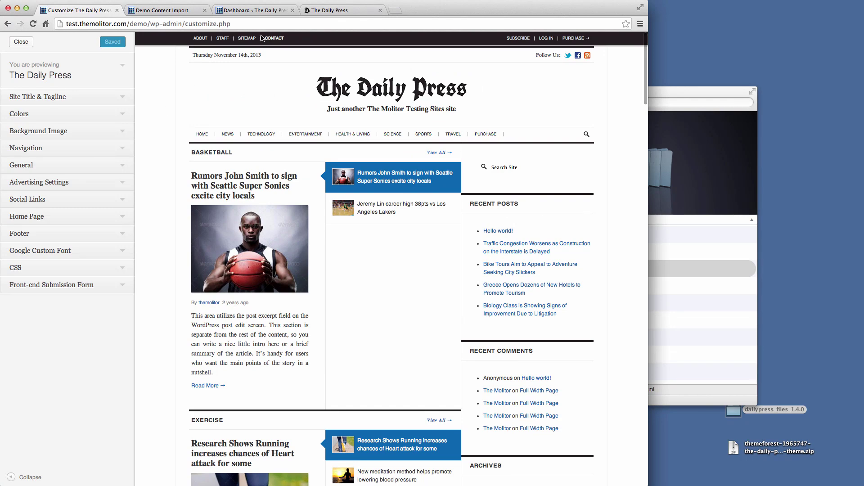
- View the live demo's home page and reload the test site's home page to compare the two
click(334, 12)
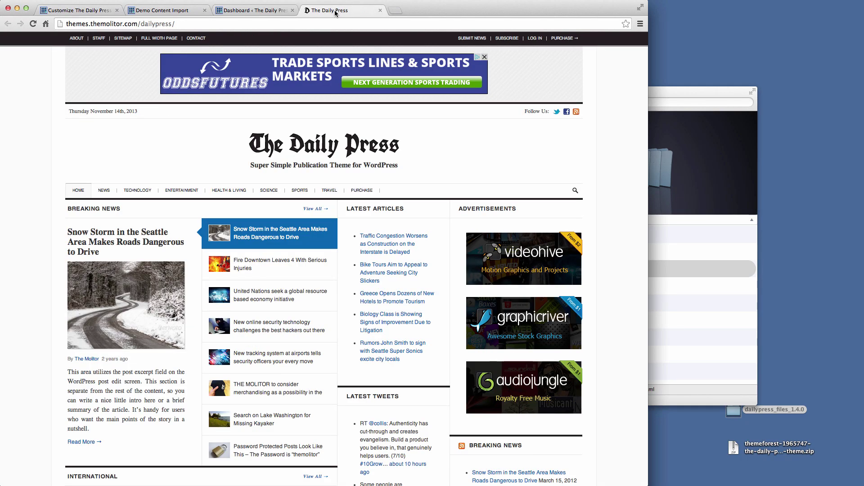
click(171, 10)
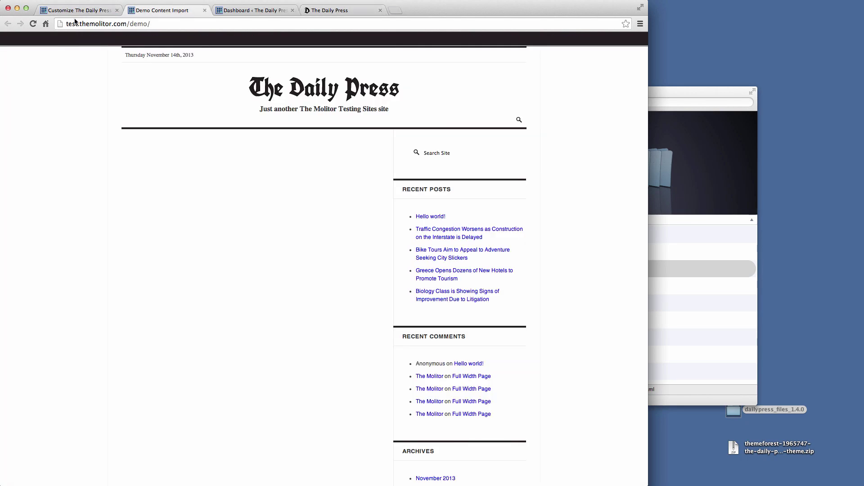
click(33, 26)
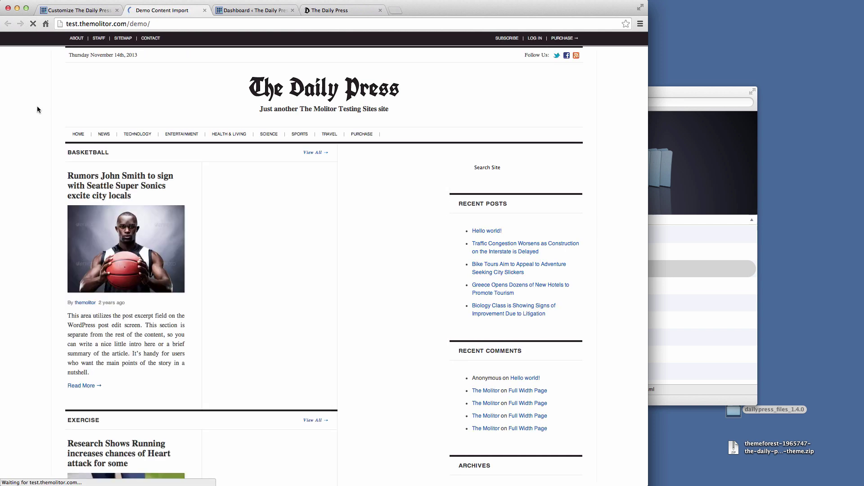
- Close the theme customizer and open the test site's Widgets page
click(87, 10)
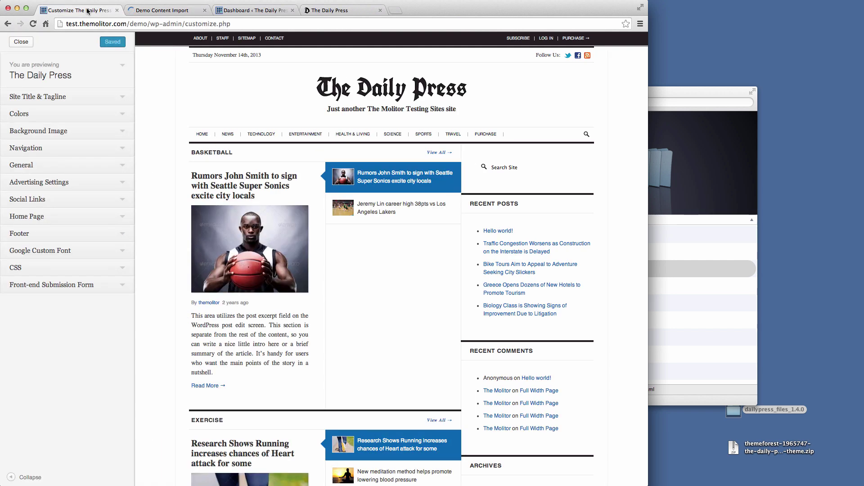
click(21, 42)
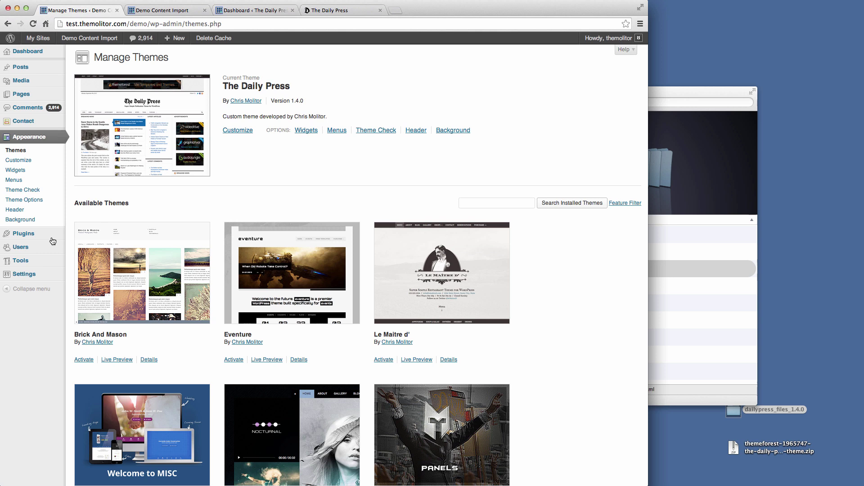
mouse_move(54, 240)
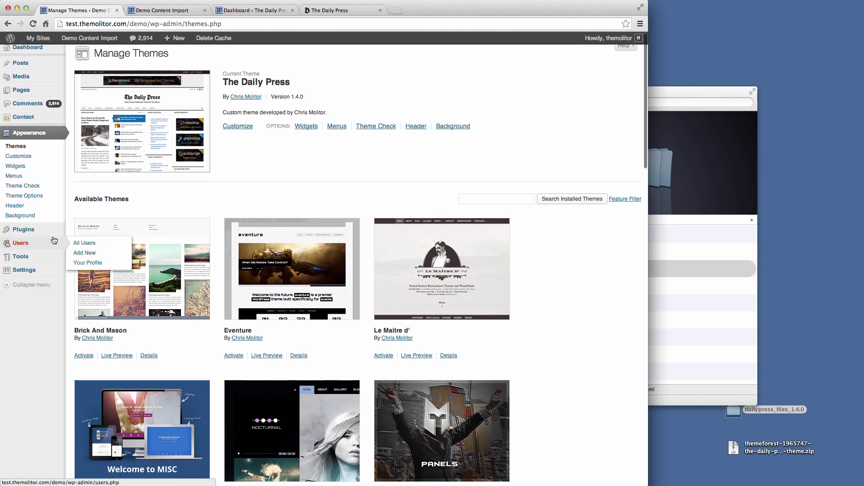
click(49, 167)
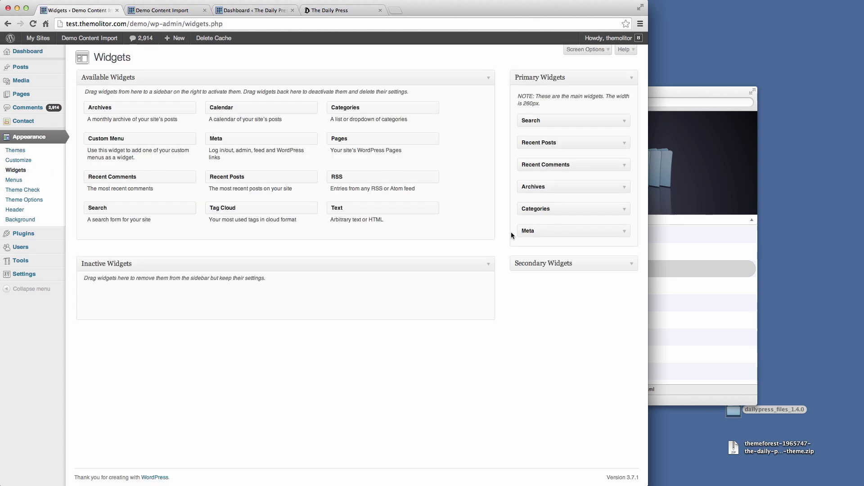
- Expand the Secondary Widgets area and remove all default widgets from the Primary Widgets area
click(632, 265)
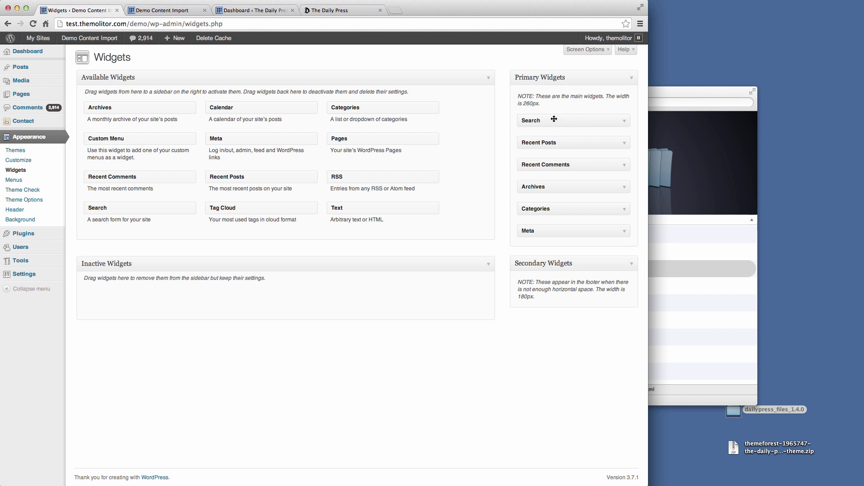
drag(554, 119, 358, 123)
drag(523, 117, 308, 130)
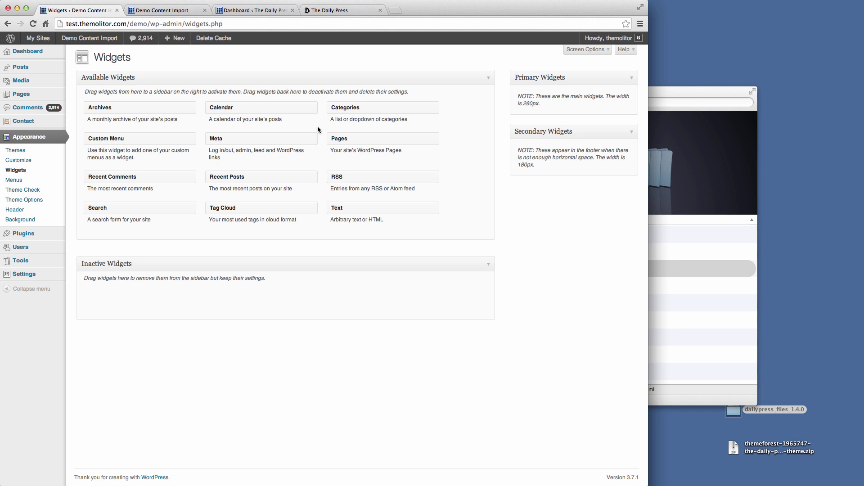
- Open the live demo's Widgets page and examine the Advertisements text widget and the Secondary Widgets area
click(267, 11)
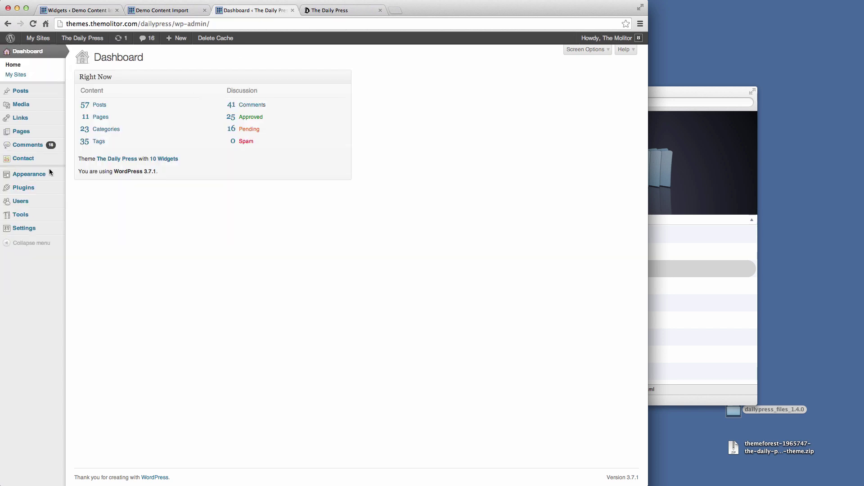
mouse_move(46, 175)
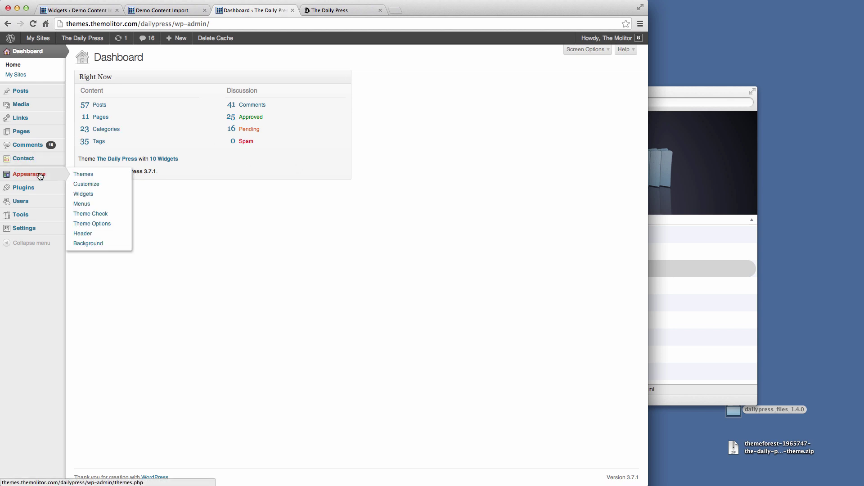
click(97, 195)
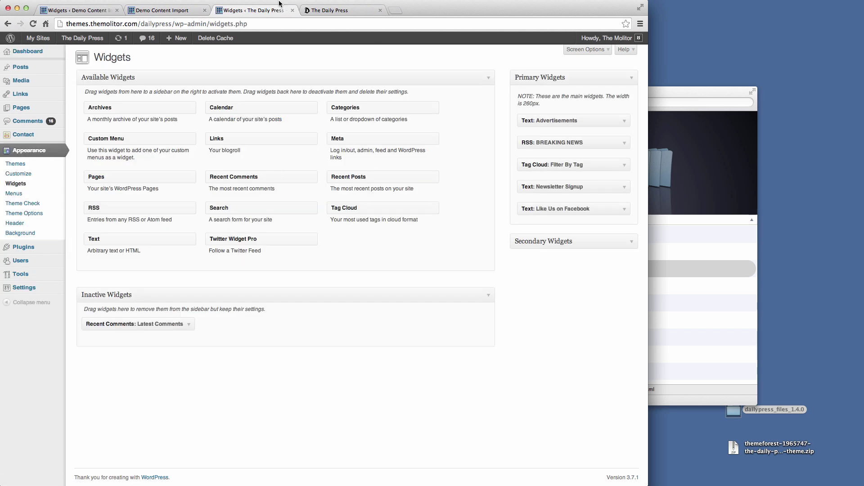
click(625, 122)
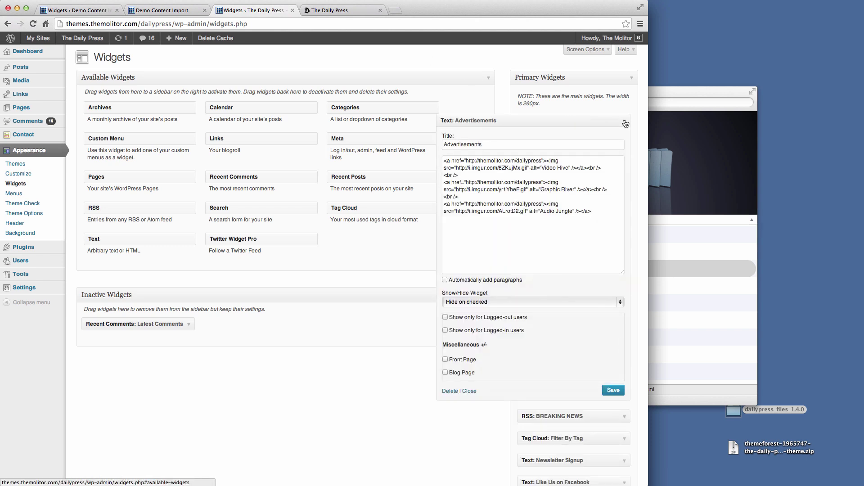
click(625, 121)
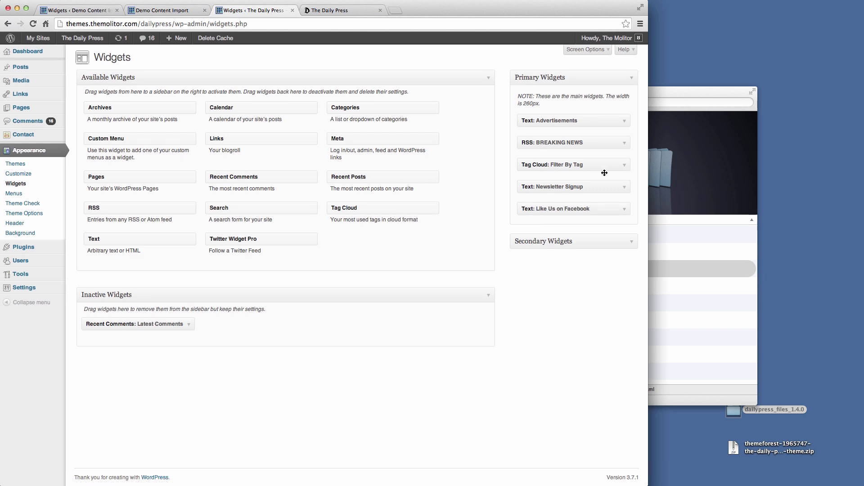
click(632, 244)
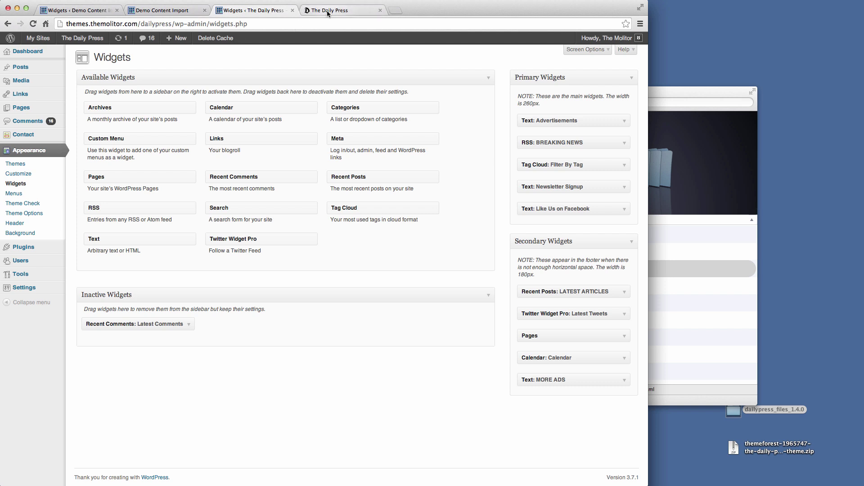
- Add the Categories, Calendar and Pages widgets to the test site's Primary Widgets area with Pages first, leaving out the RSS widget
click(71, 11)
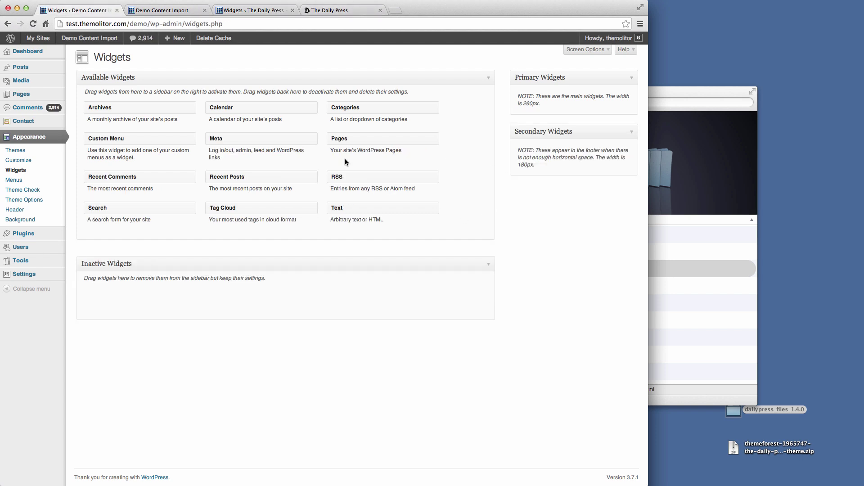
drag(357, 108, 562, 106)
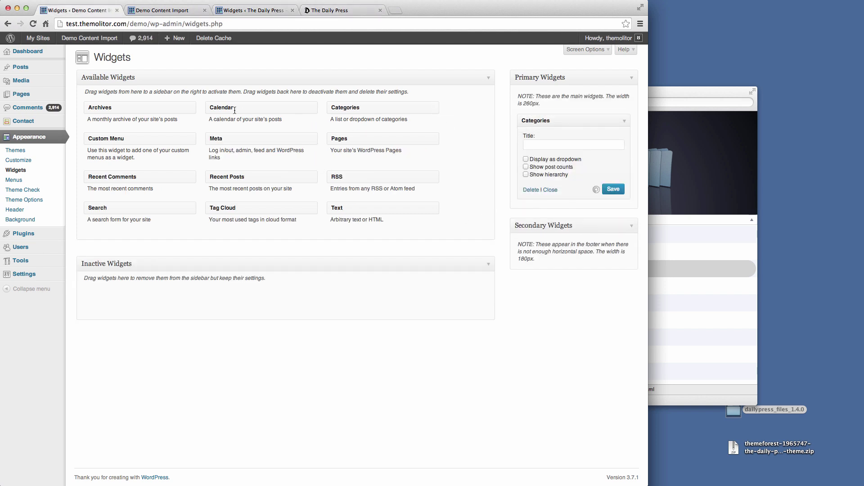
drag(235, 108, 568, 110)
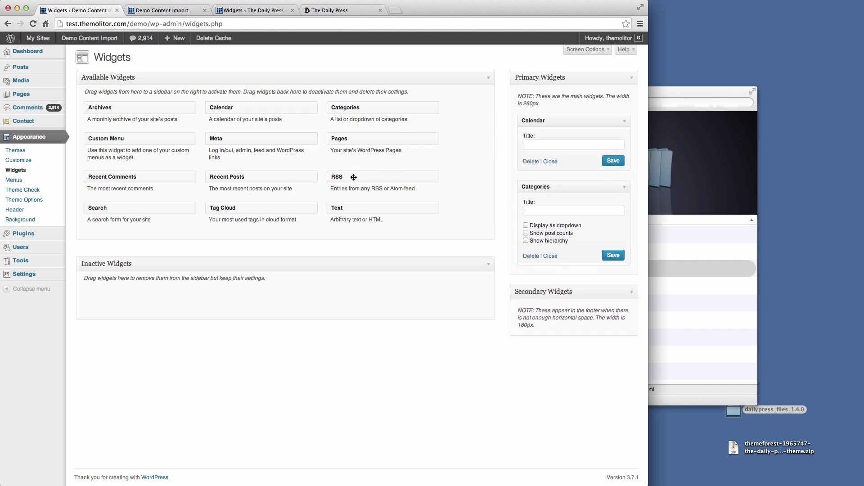
drag(354, 177, 506, 147)
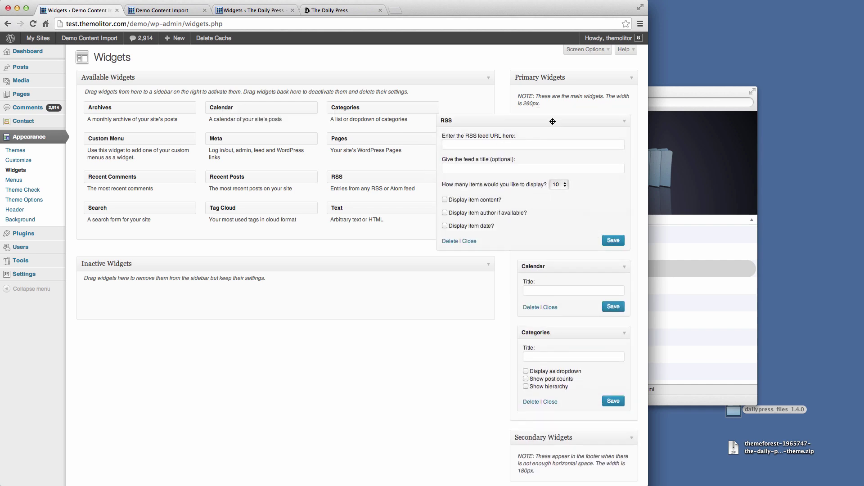
drag(552, 121, 570, 112)
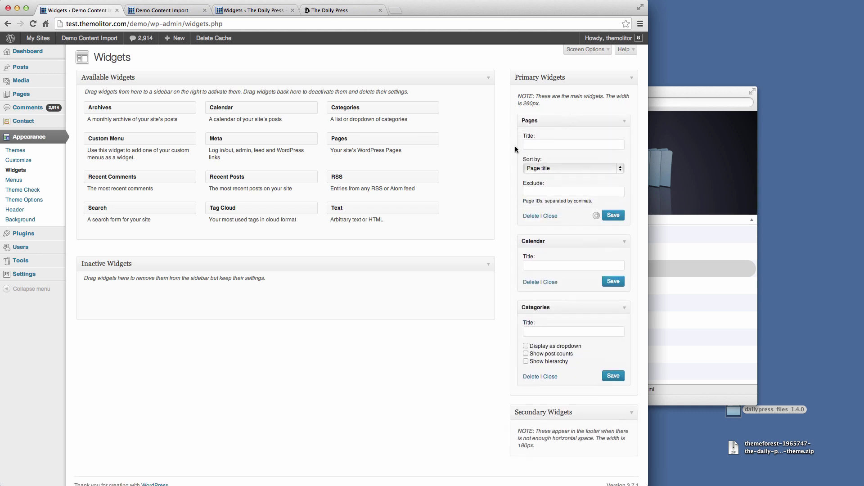
click(624, 121)
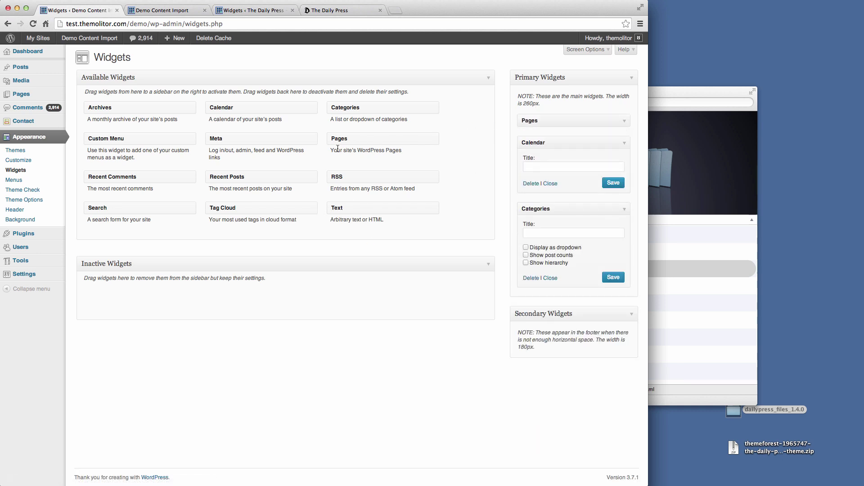
- Add Recent Posts, Recent Comments and Tag Cloud to the Secondary Widgets area, with Recent Comments first, and collapse all open widgets
drag(227, 176, 552, 364)
click(624, 142)
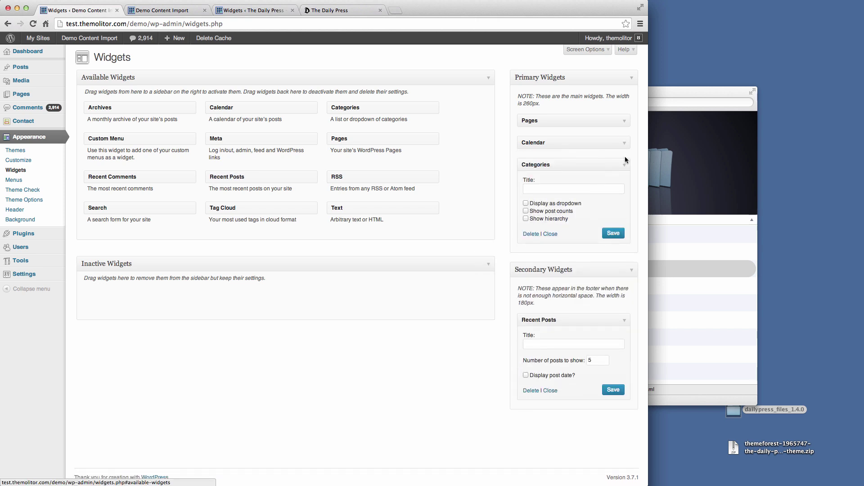
click(624, 165)
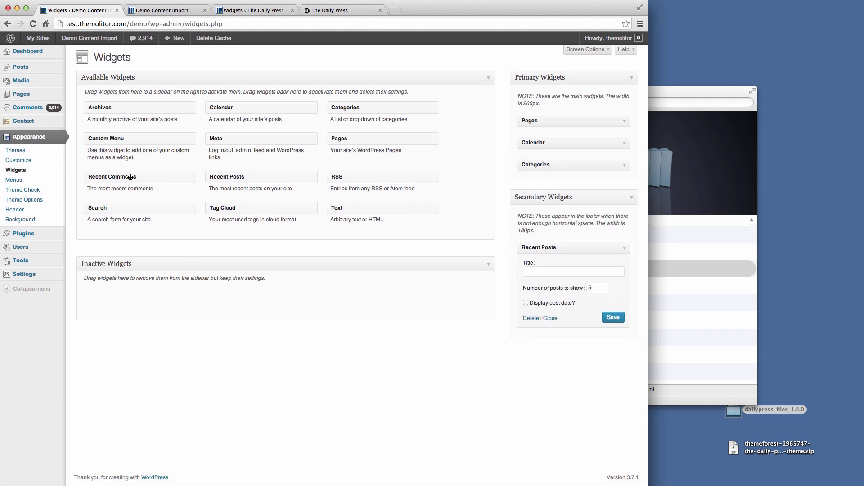
drag(130, 179, 558, 248)
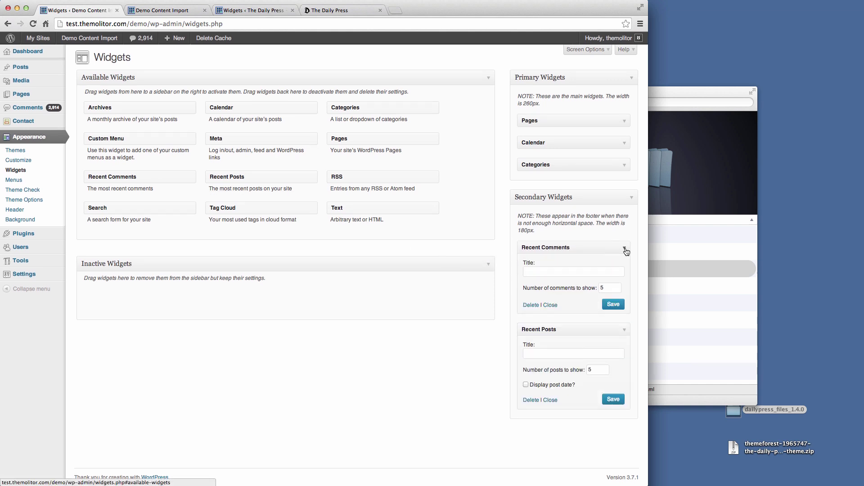
click(625, 248)
click(624, 269)
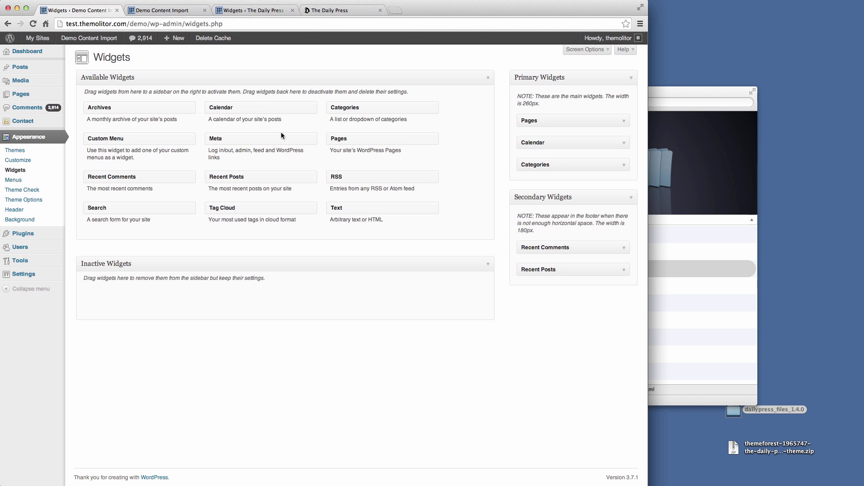
drag(234, 209, 557, 277)
click(624, 292)
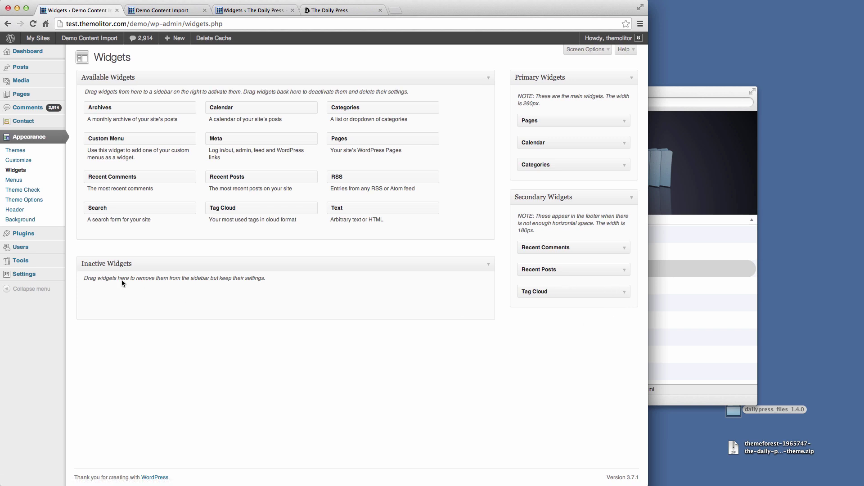
- Reload the test site's home page and compare its widget columns with those on the live demo's home page
click(161, 10)
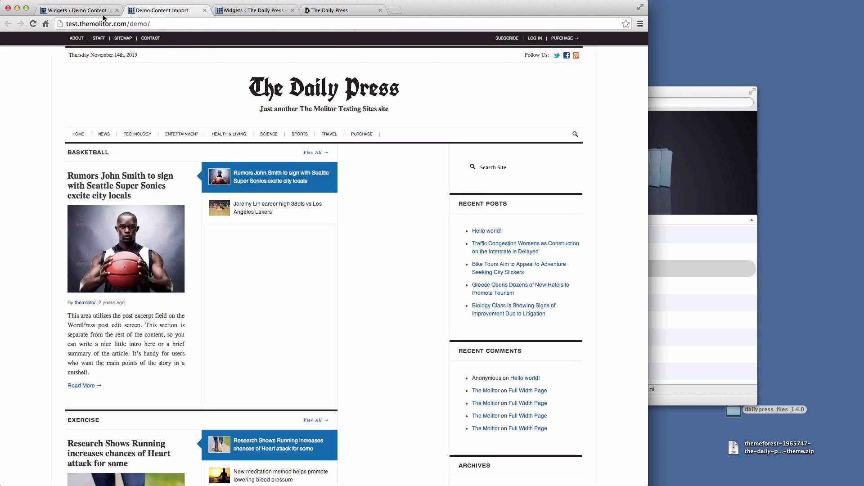
click(34, 25)
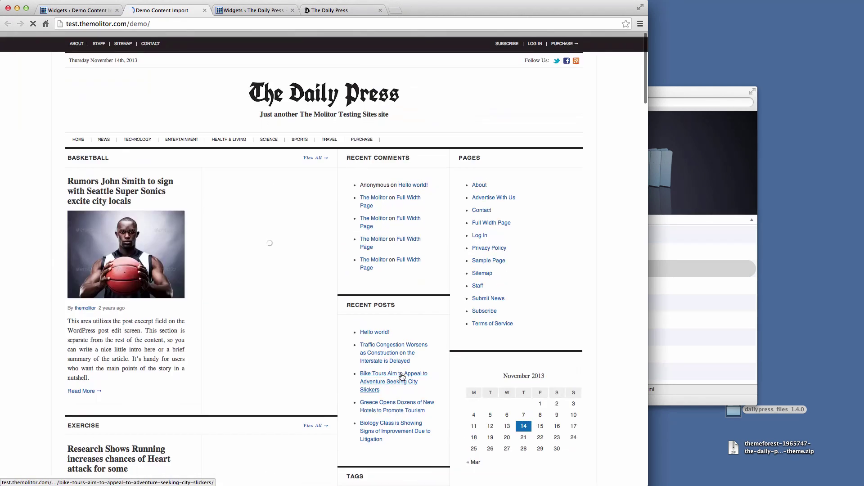
click(353, 12)
scroll(603, 269, down, 10)
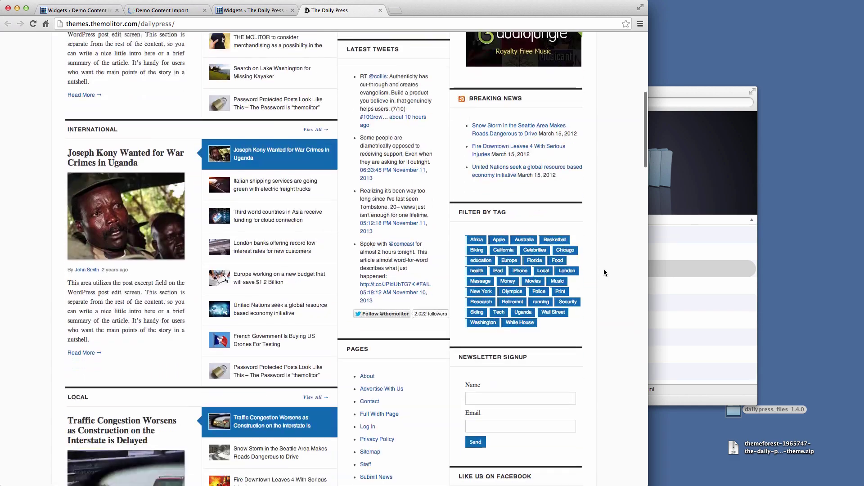
scroll(603, 269, down, 20)
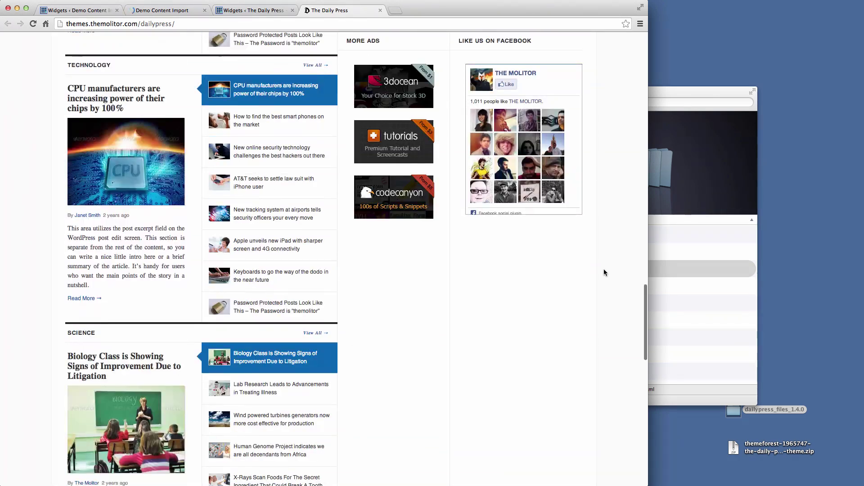
scroll(603, 270, down, 15)
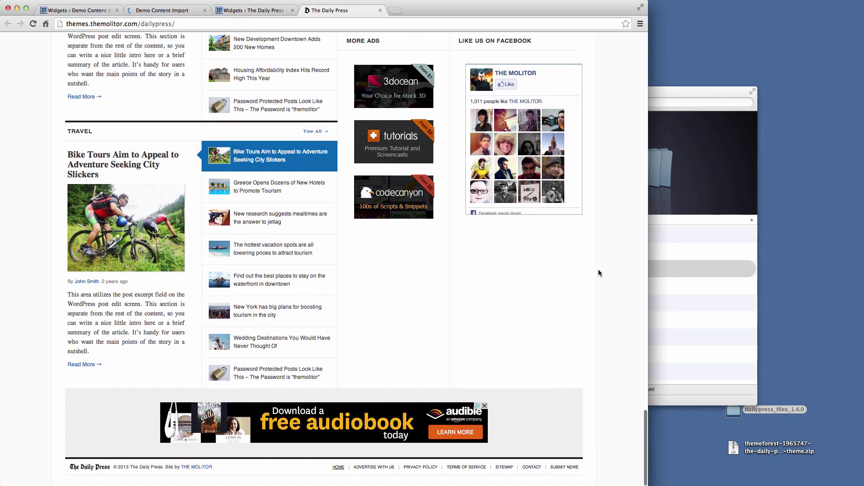
scroll(597, 270, up, 20)
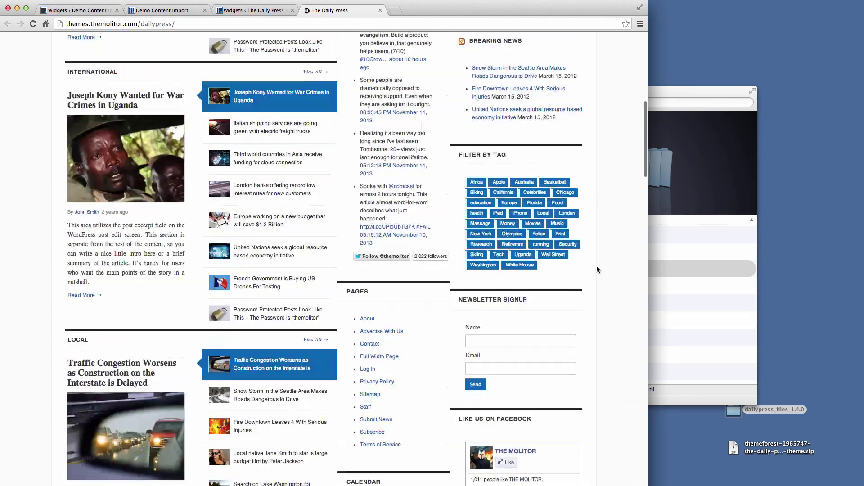
scroll(597, 269, up, 15)
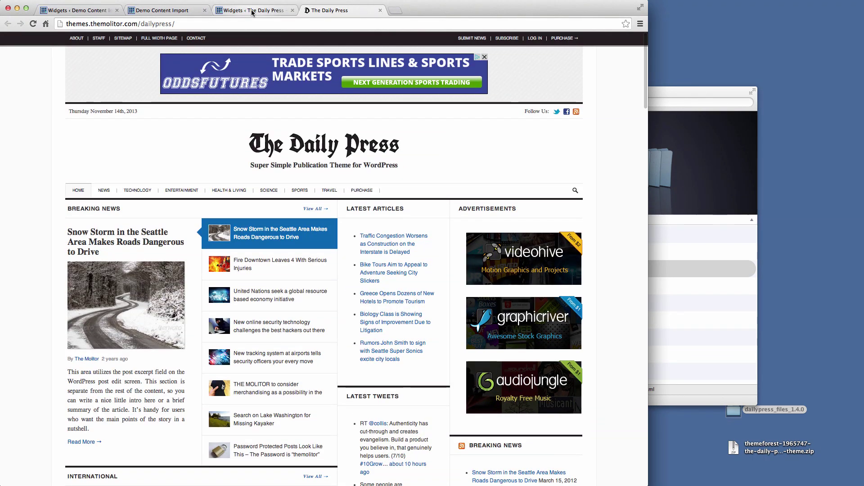
- Return to the test site's admin area and load the Main (Main Navigation Menu) menu for editing
click(175, 13)
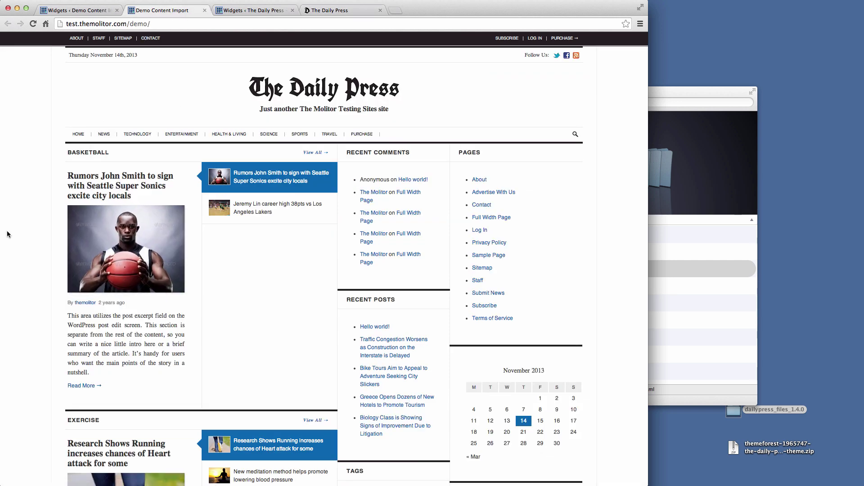
click(86, 10)
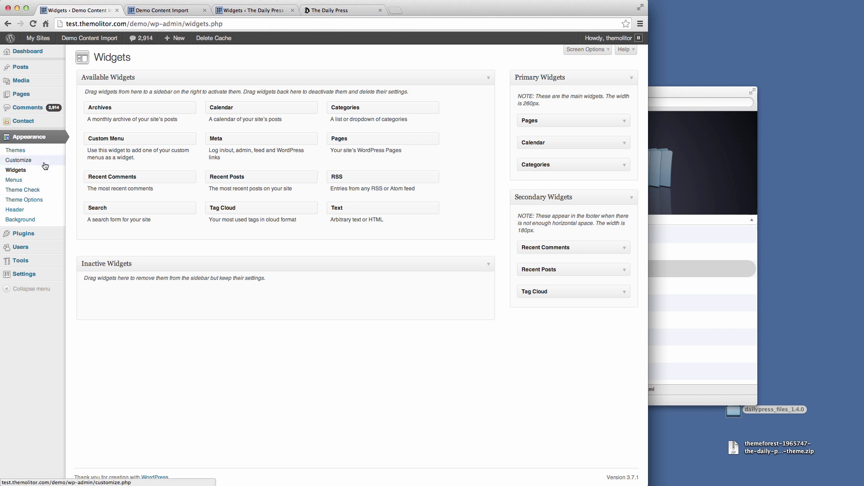
click(34, 183)
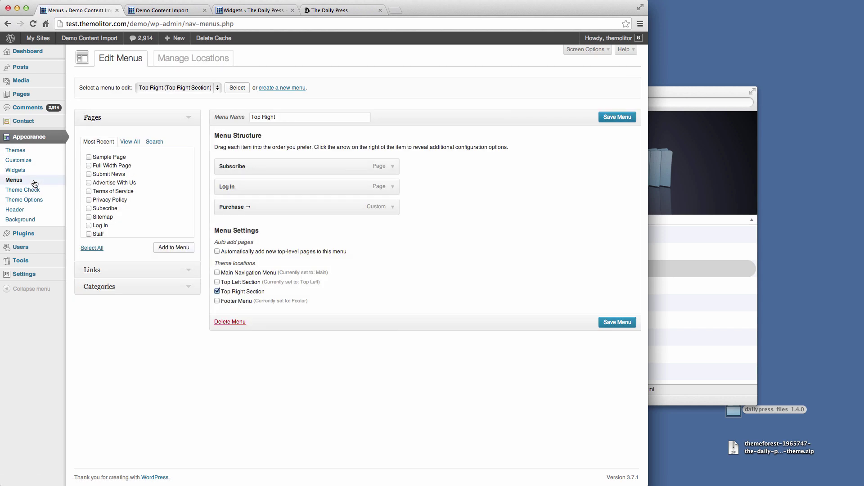
click(190, 88)
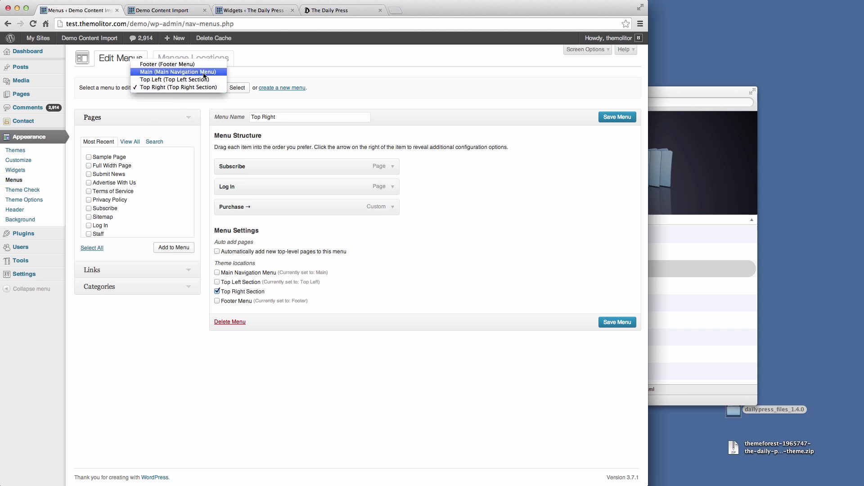
click(203, 72)
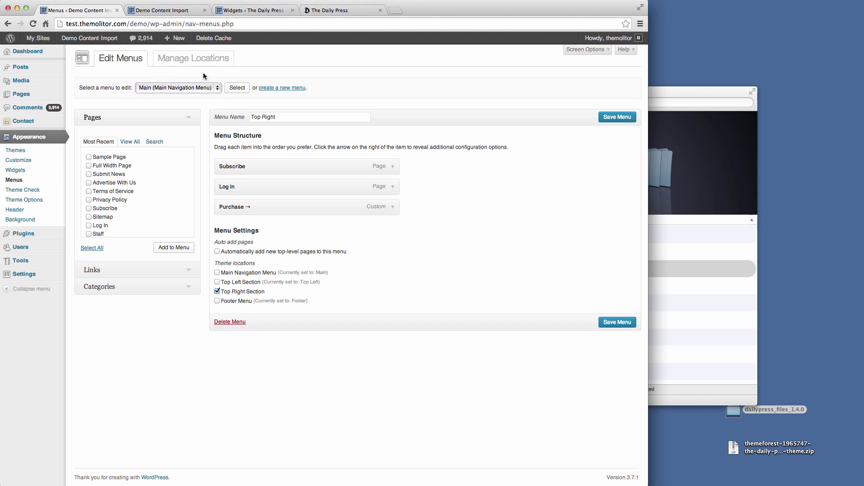
click(237, 87)
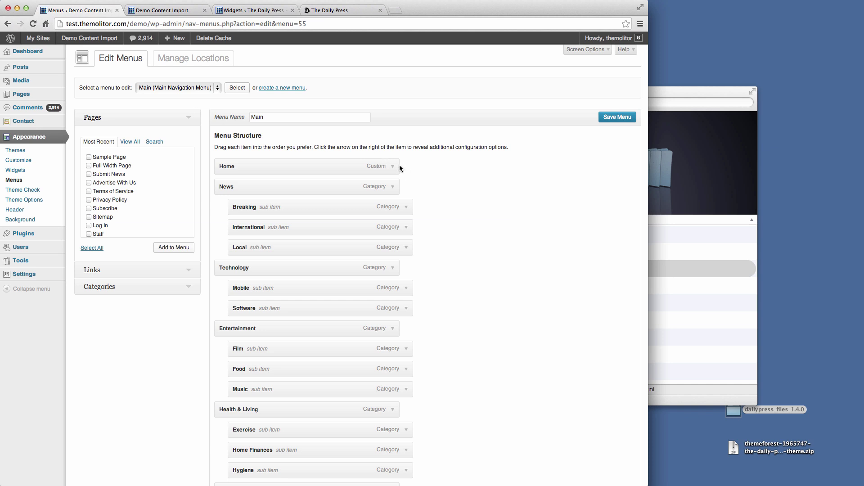
- Expand the Main menu's Home item and compare its URL with the test site's own address
scroll(396, 169, down, 1)
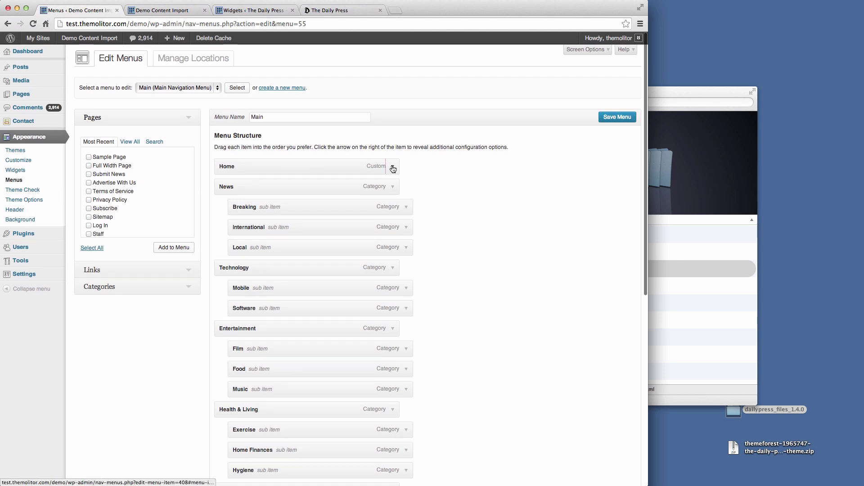
click(393, 166)
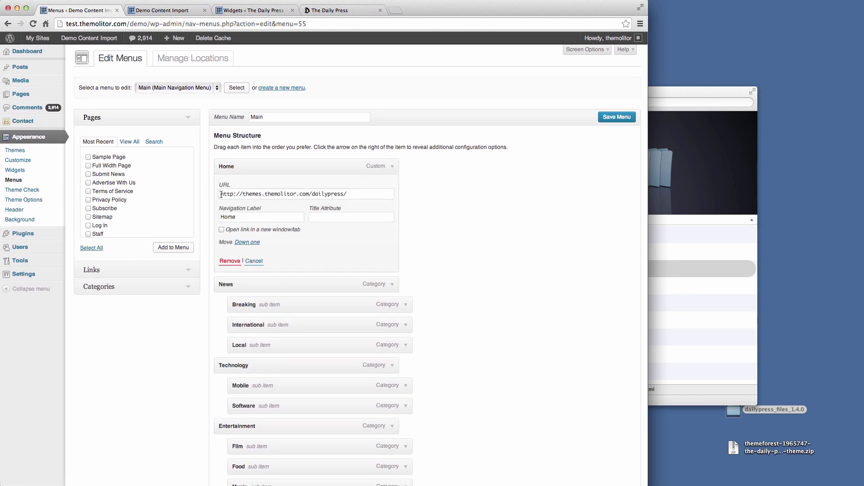
drag(220, 194, 359, 193)
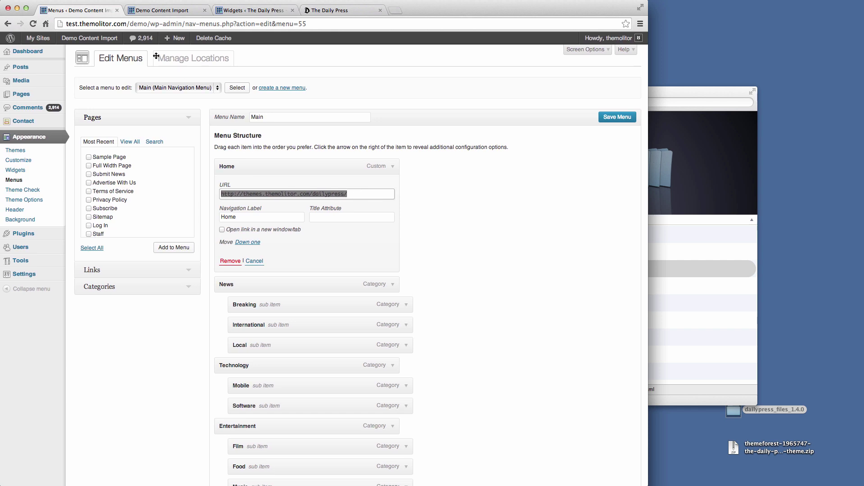
click(69, 24)
drag(68, 23, 147, 24)
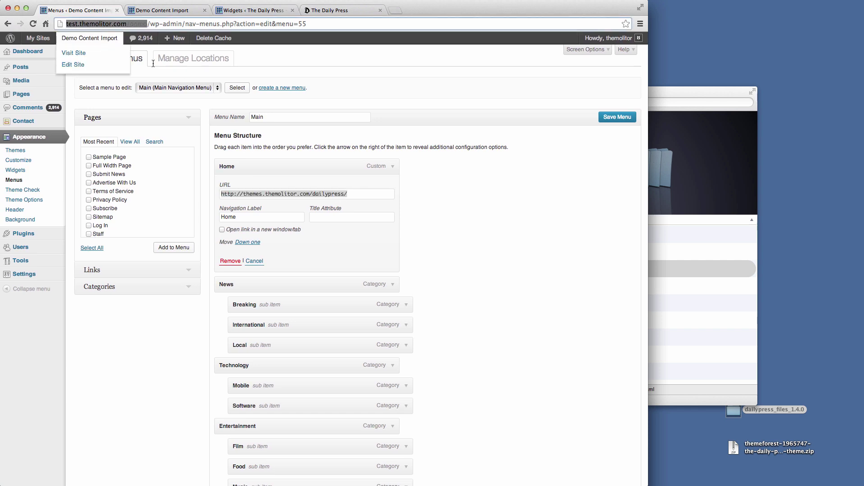
click(450, 236)
- Remove the custom Home link from the Main menu
scroll(450, 234, down, 1)
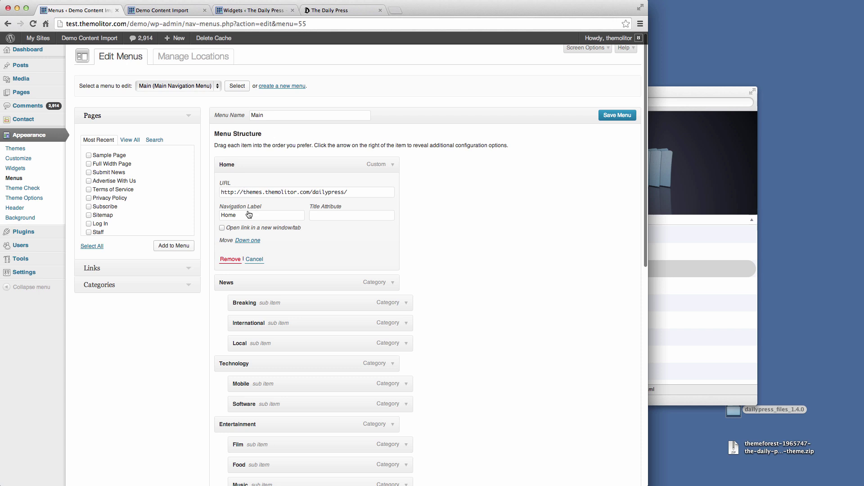
scroll(267, 250, down, 1)
scroll(268, 249, up, 1)
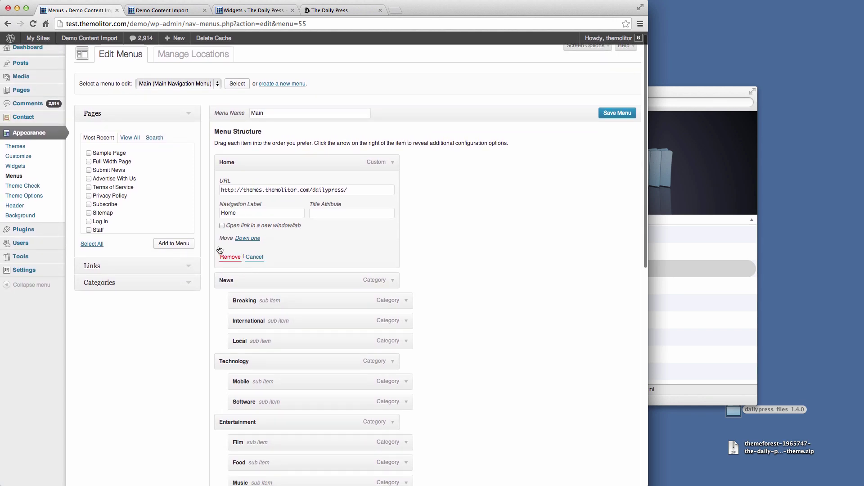
scroll(226, 261, up, 1)
click(227, 262)
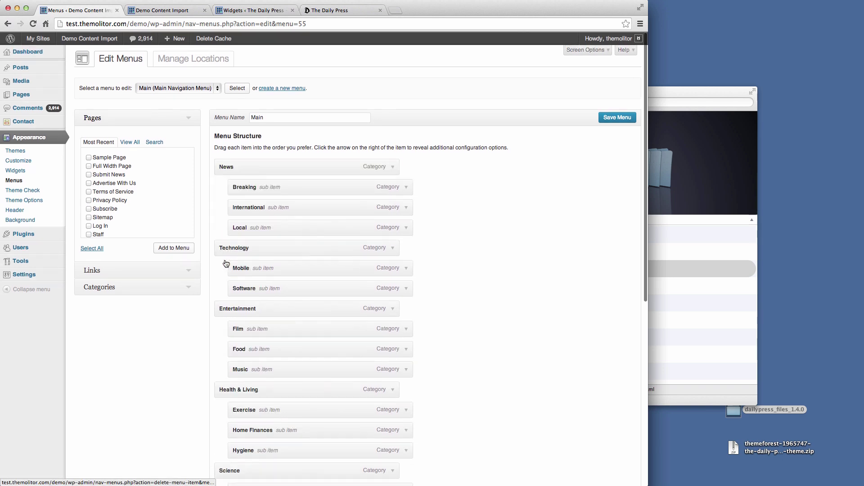
- Add the Home page as the Main menu's first item, check its URL and save the menu
scroll(121, 130, down, 1)
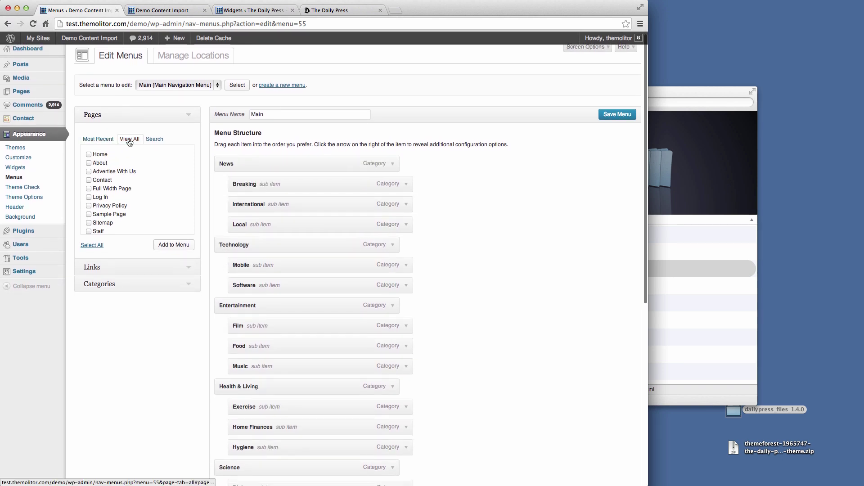
click(129, 140)
click(97, 154)
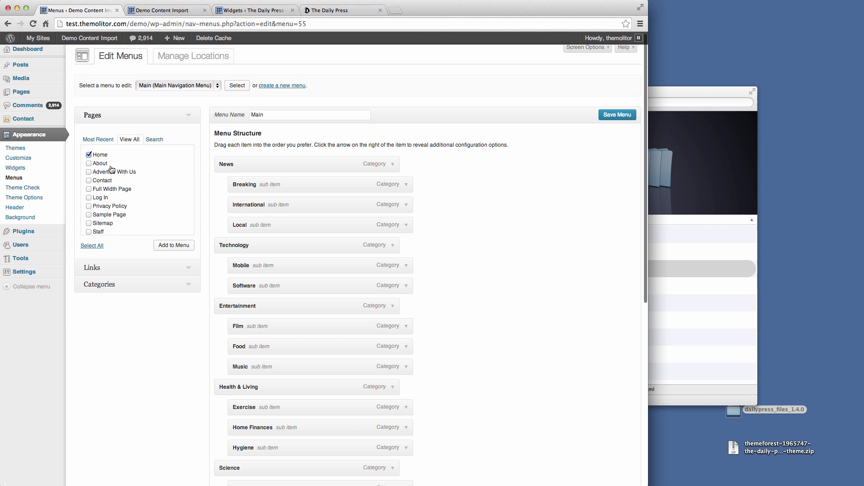
click(167, 246)
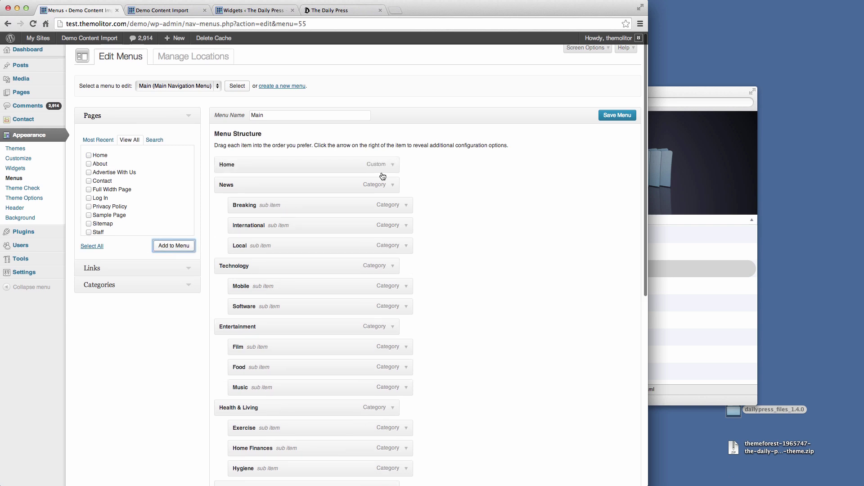
click(394, 165)
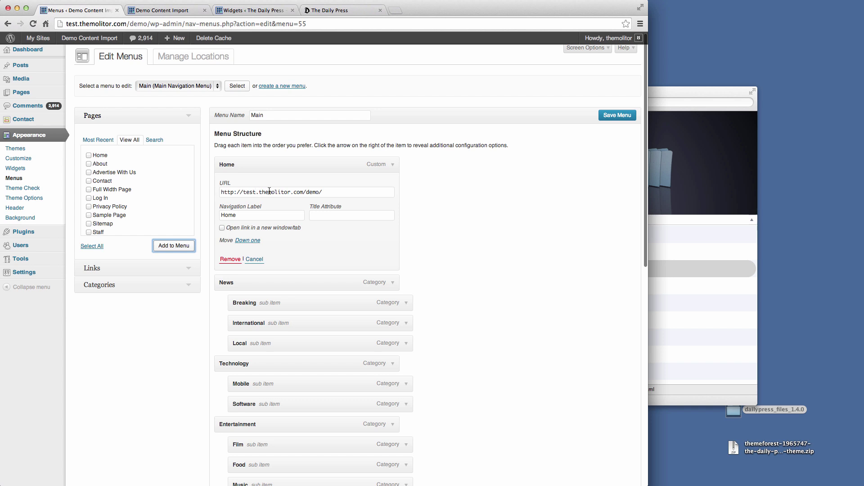
click(618, 116)
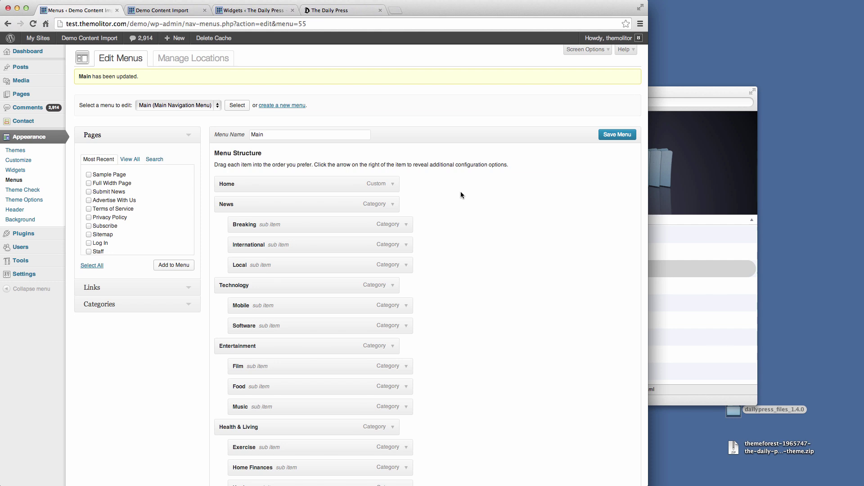
- Bring the dailypress_files_1.4.0 folder window to the front, close it and return to the browser
click(688, 98)
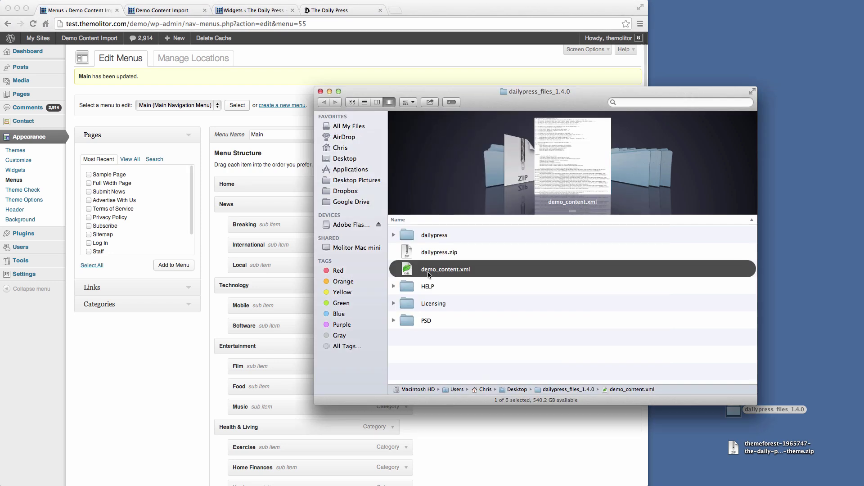
click(320, 92)
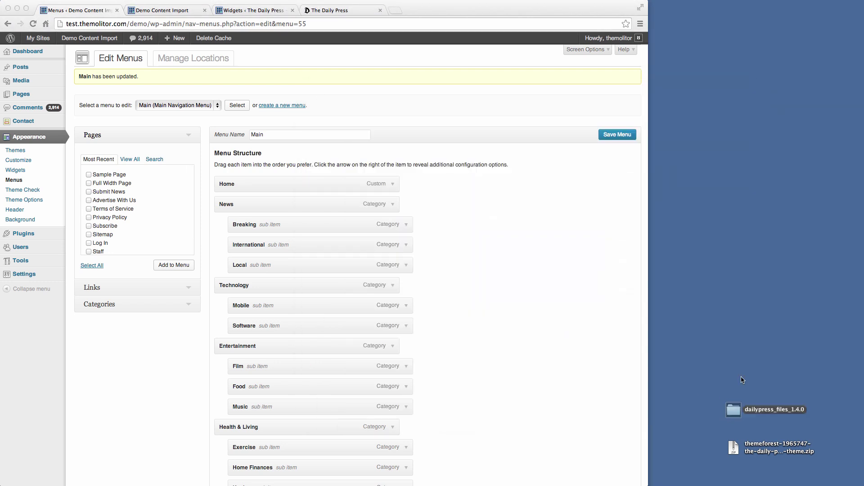
click(204, 257)
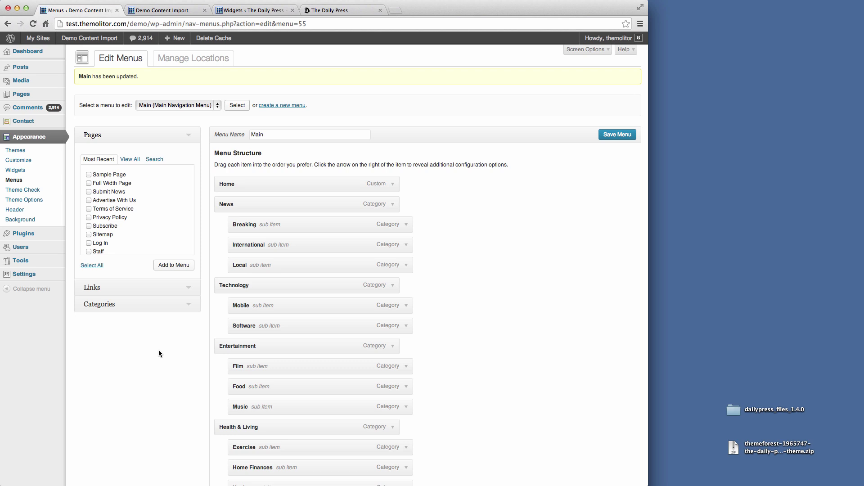
- Open the test site's Media Library and look through the imported images
scroll(90, 180, down, 1)
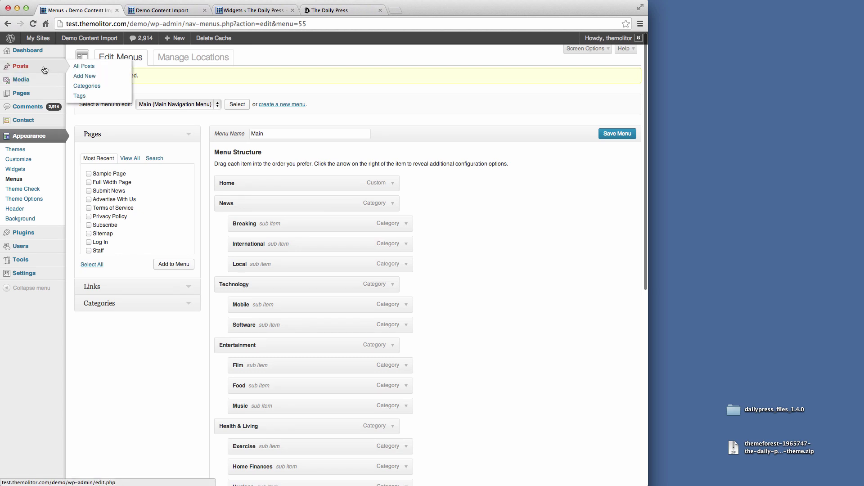
click(53, 86)
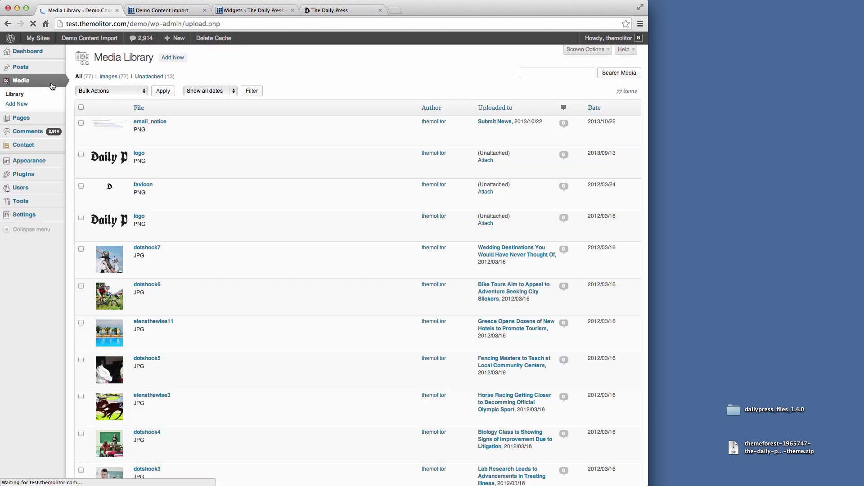
scroll(227, 324, down, 10)
scroll(226, 324, down, 15)
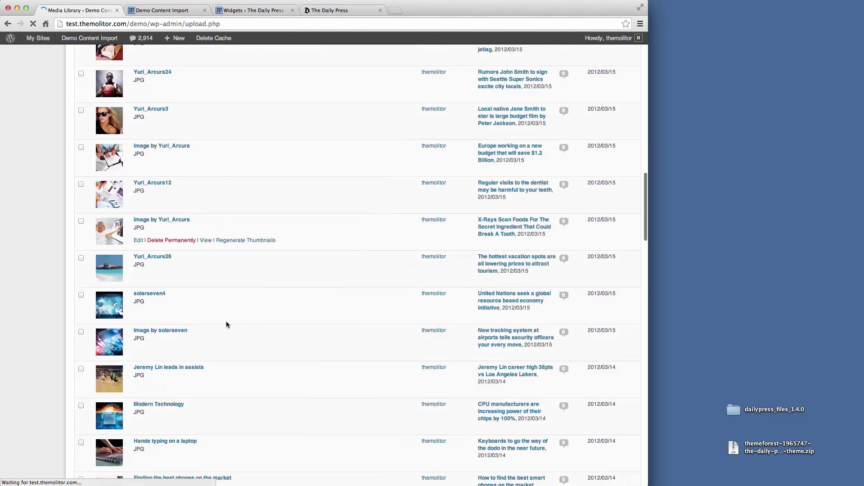
scroll(227, 325, down, 5)
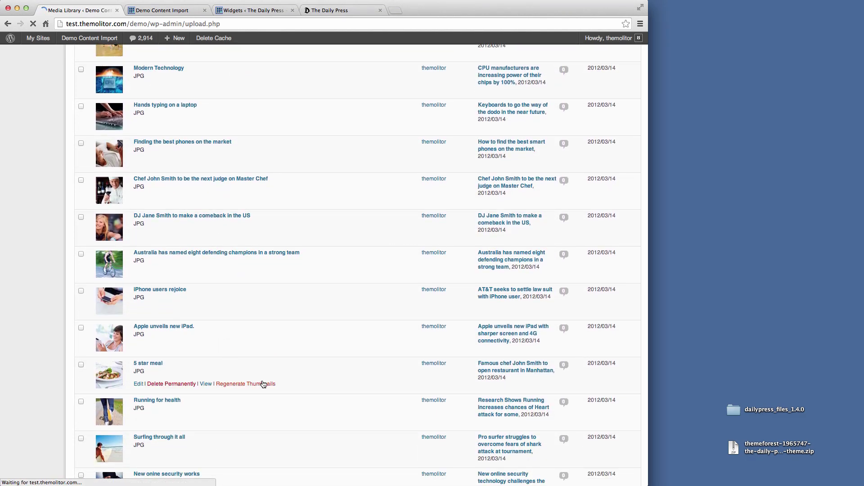
scroll(263, 383, up, 9)
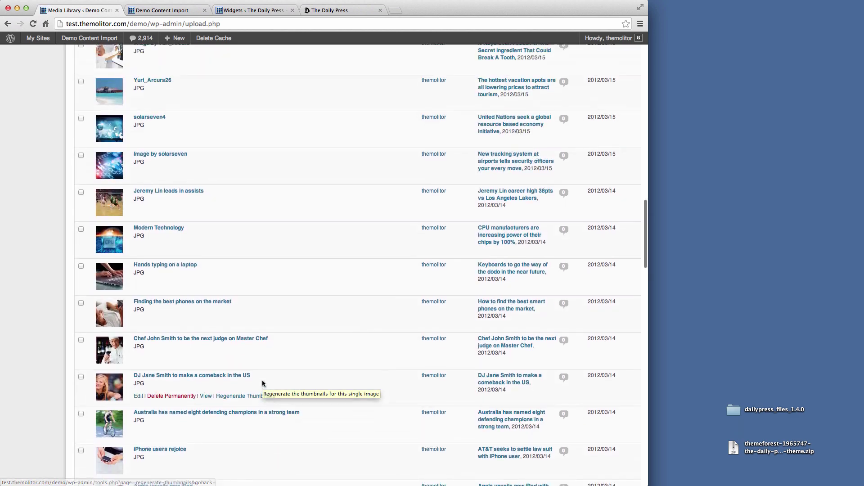
scroll(263, 383, up, 5)
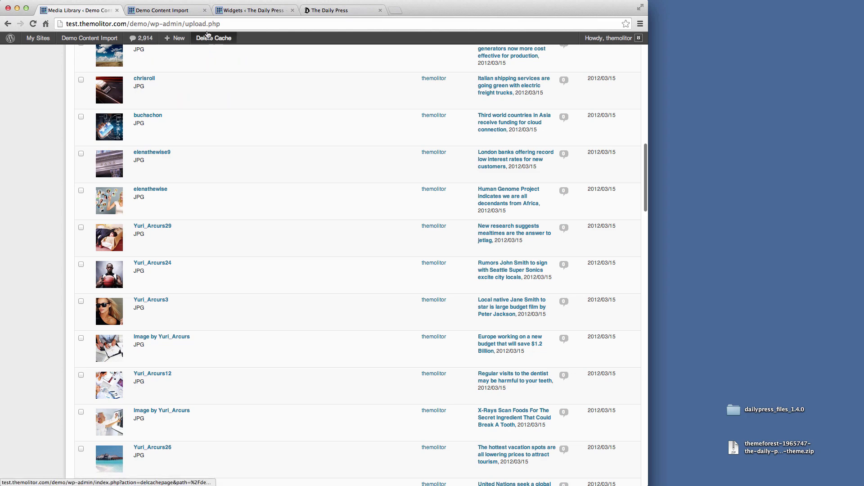
- Check the Basketball post's image on the test site's home page and return to the start of the Media Library list
click(181, 13)
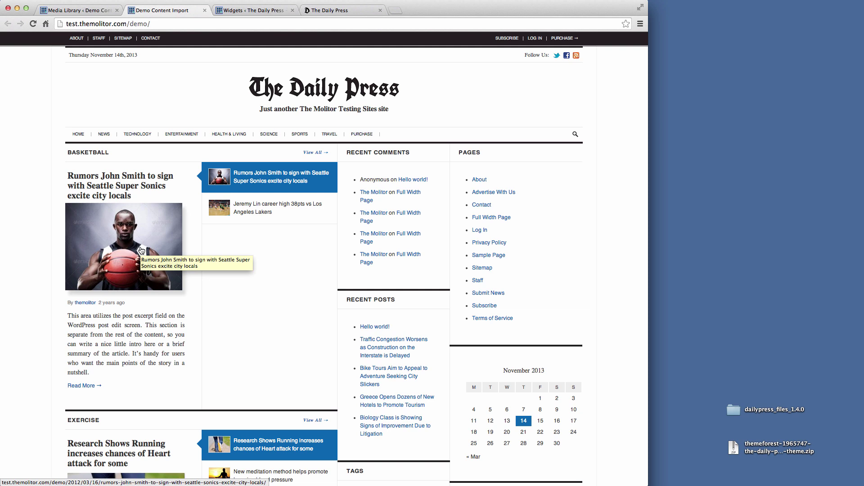
click(81, 12)
scroll(39, 187, up, 15)
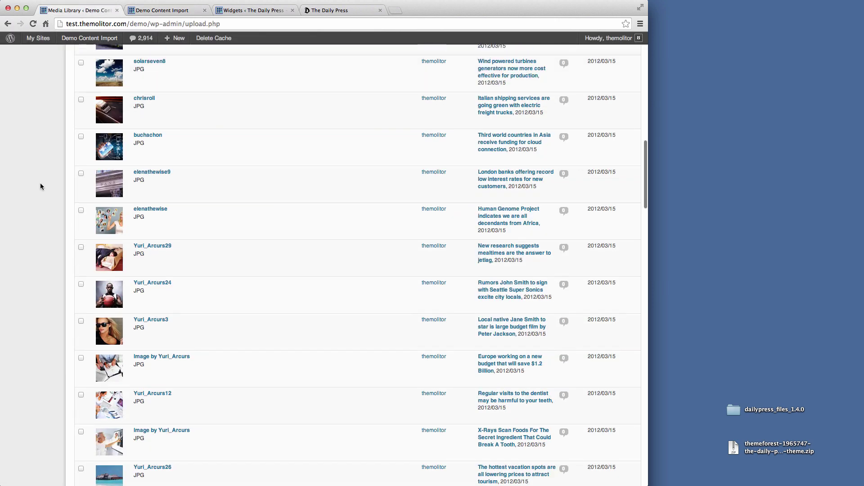
scroll(44, 238, down, 2)
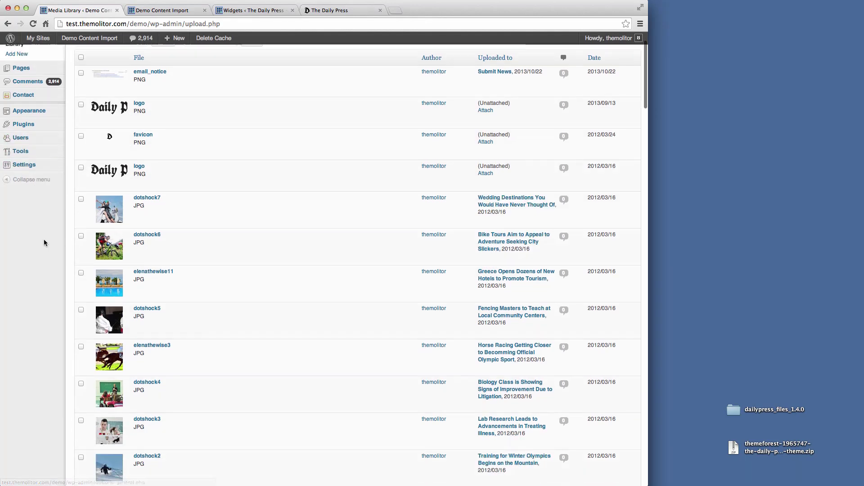
scroll(44, 239, up, 2)
- Examine the list of imported pages and go back to the test site's home page
click(20, 119)
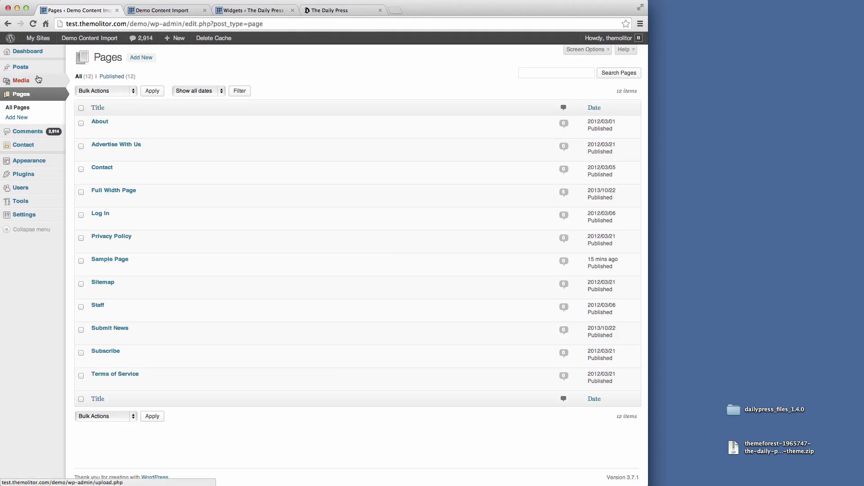
mouse_move(34, 68)
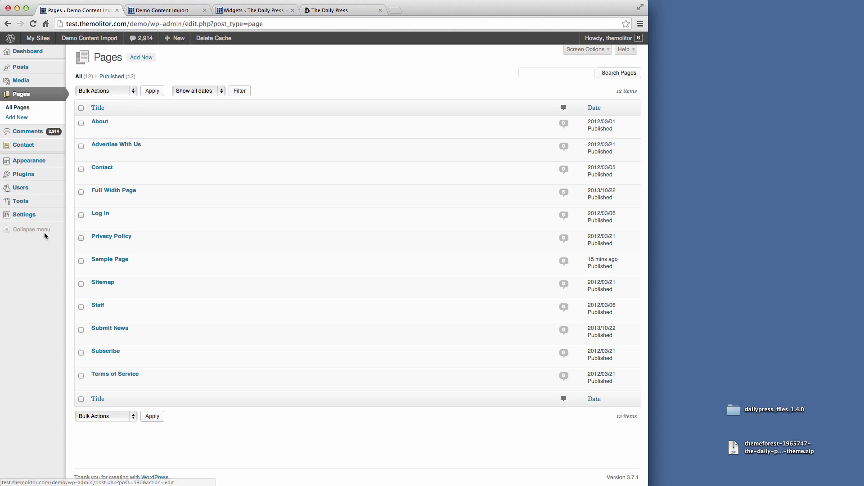
mouse_move(45, 161)
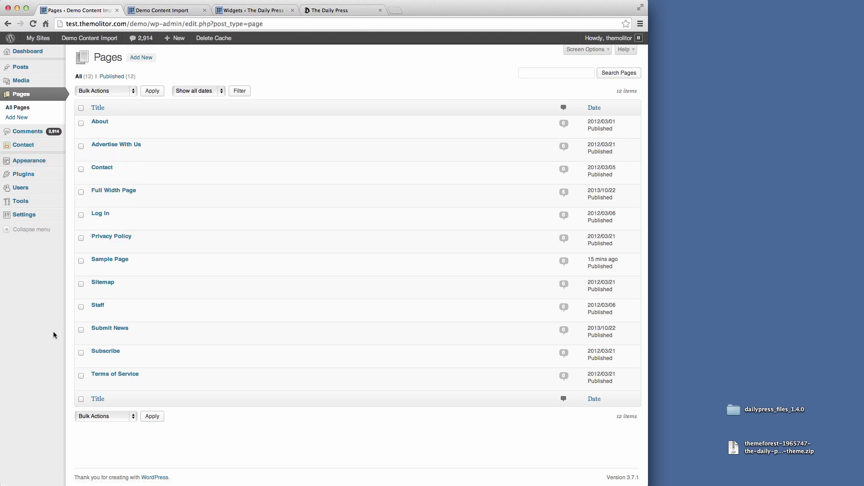
click(161, 9)
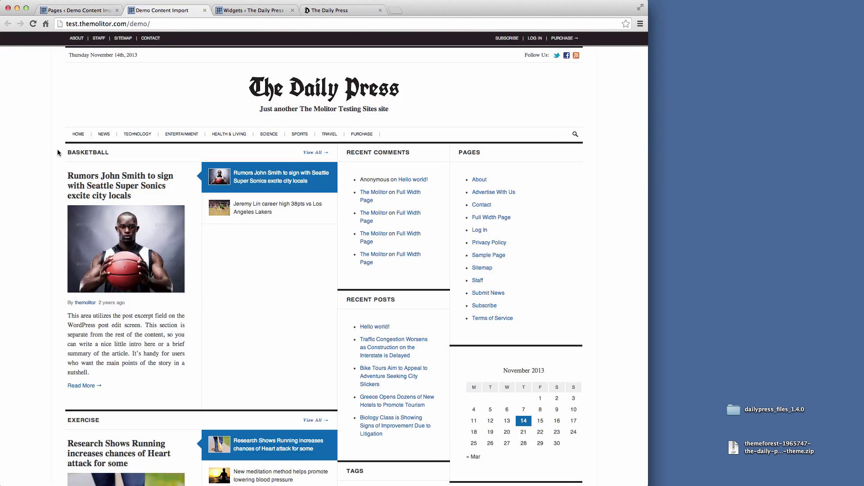